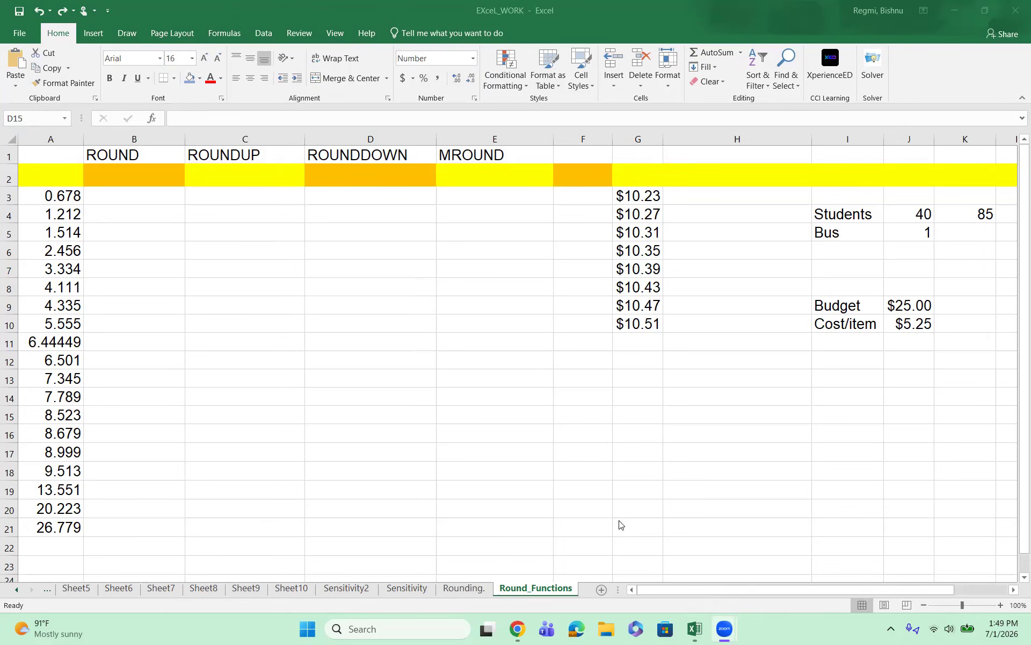
# Step: Enter the formula =ROUND(A3,2) in cell B3 to round the first value in column A to two decimals
pyautogui.click(56, 197)
pyautogui.moveTo(56, 197); pyautogui.dragTo(61, 525)
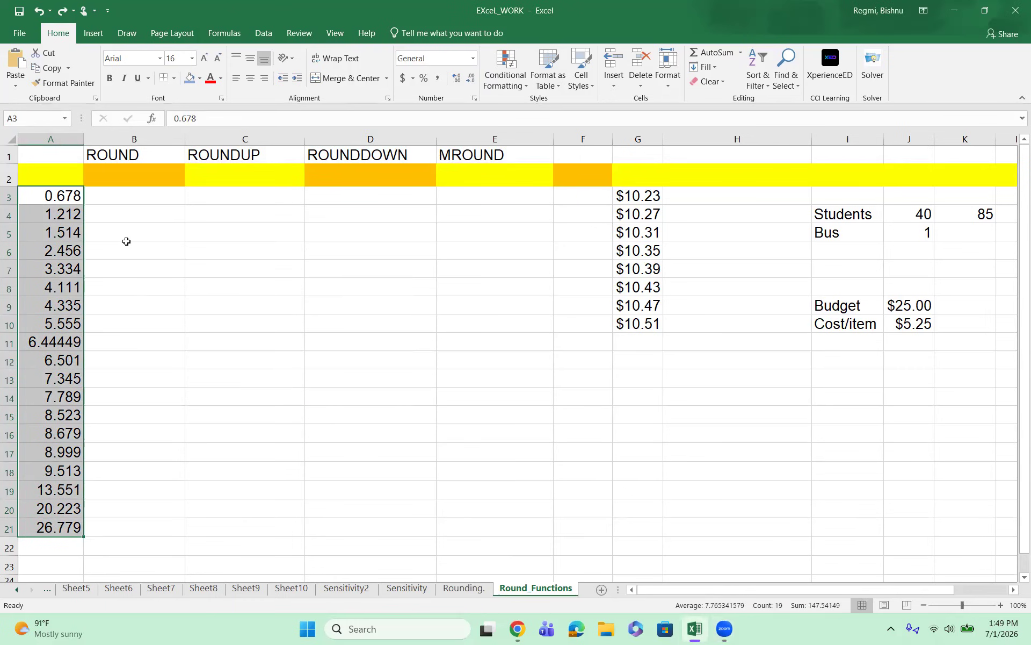
pyautogui.click(114, 195)
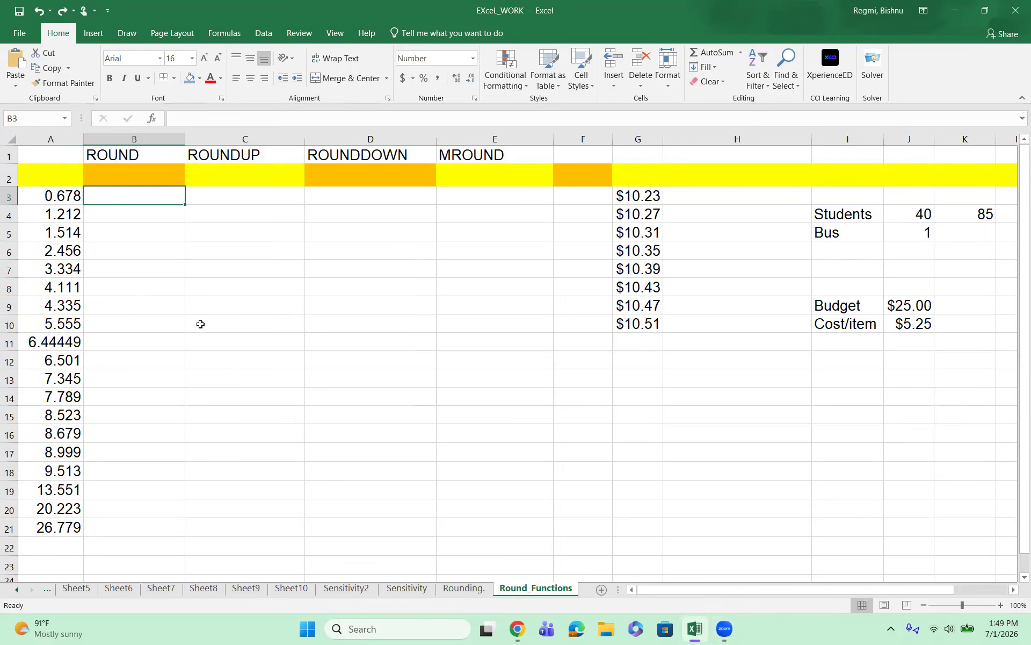
pyautogui.write('=')
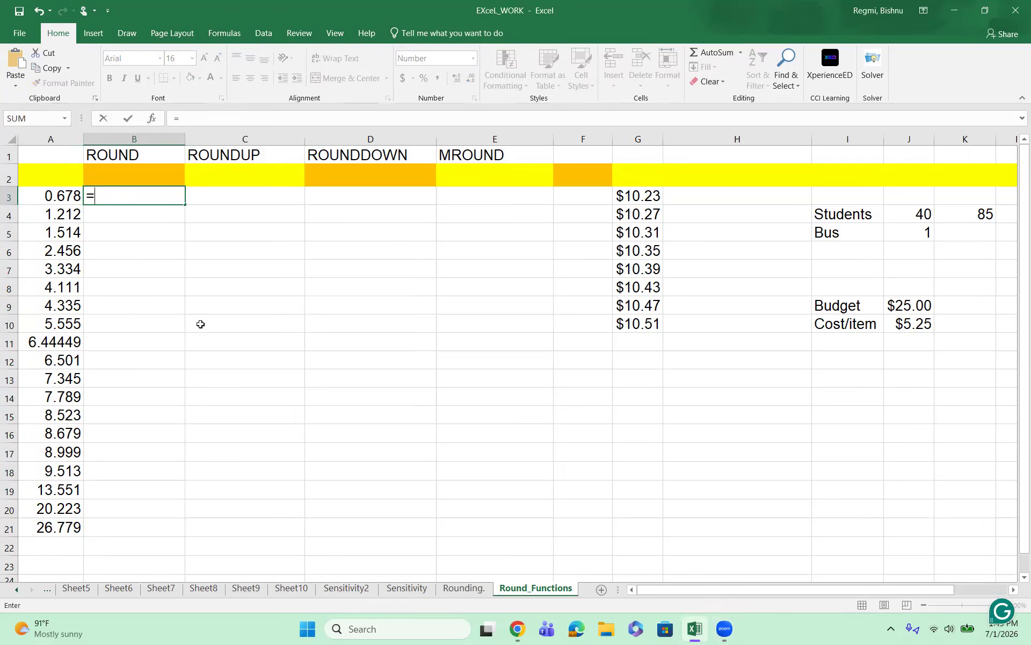
pyautogui.write('ROUND')
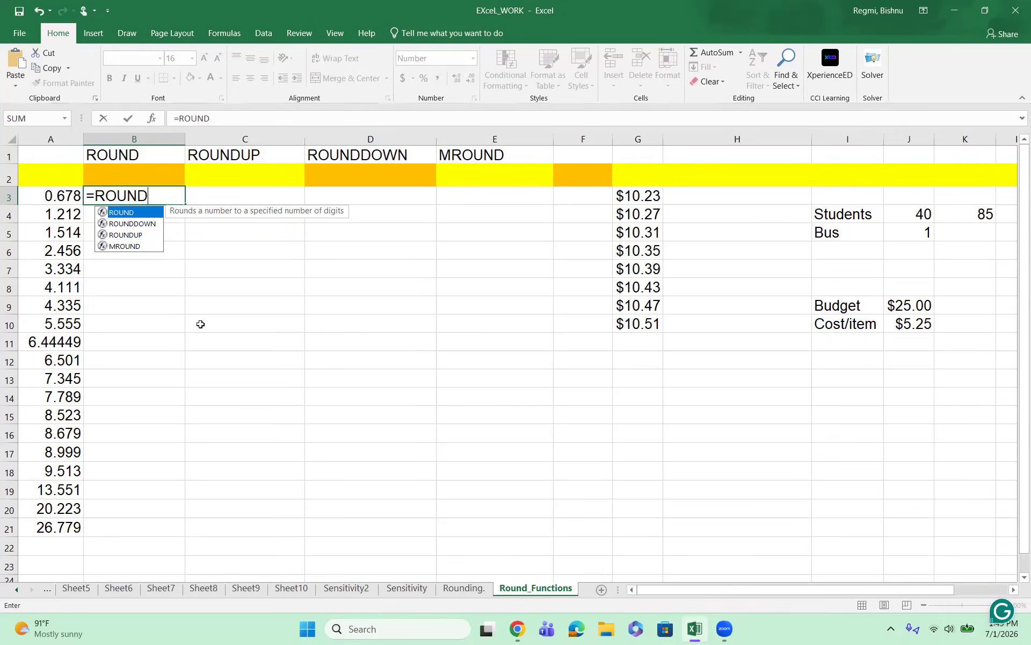
pyautogui.write('(')
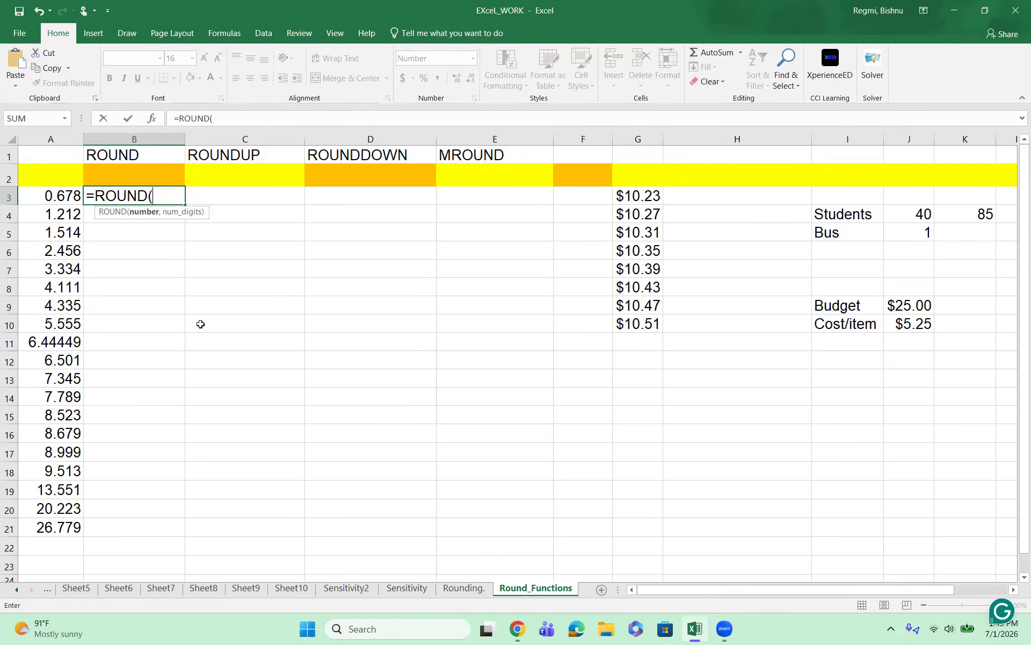
pyautogui.click(50, 197)
pyautogui.write(',')
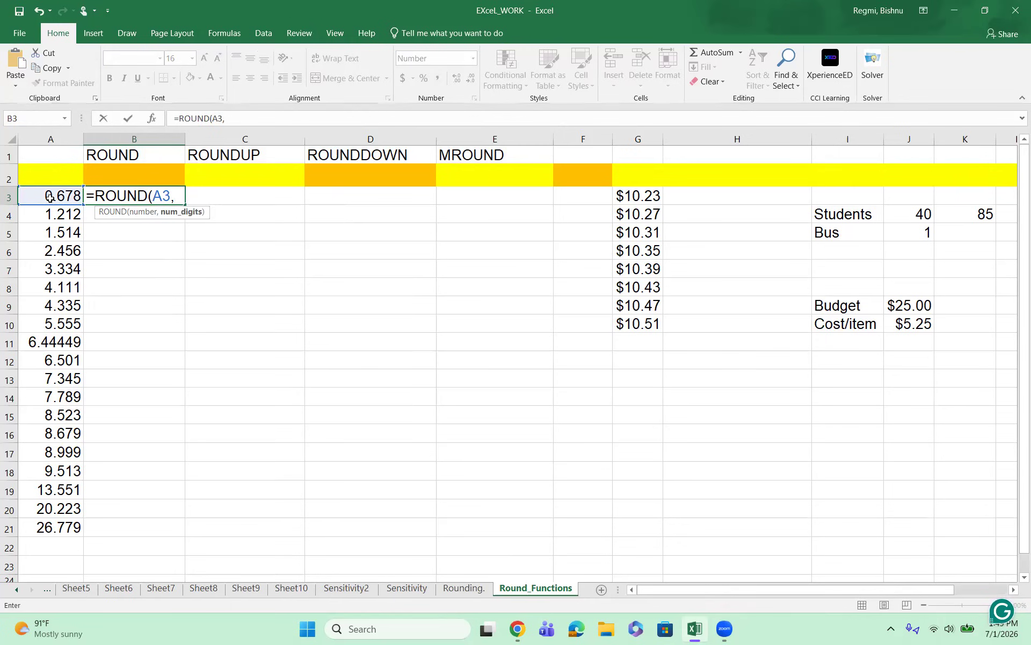
pyautogui.write('2)')
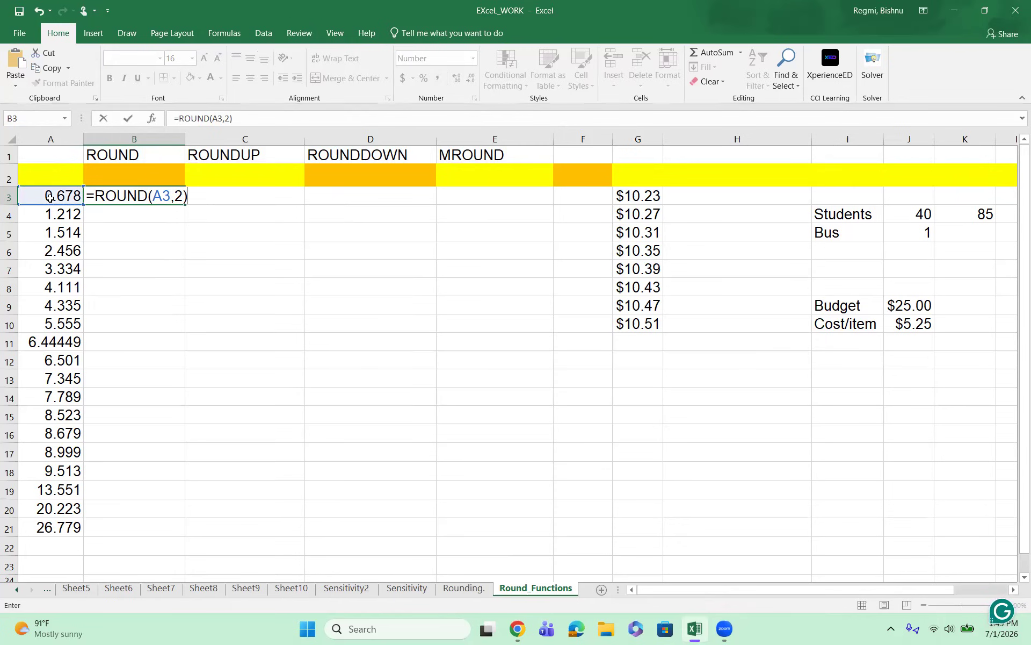
pyautogui.press('Return')
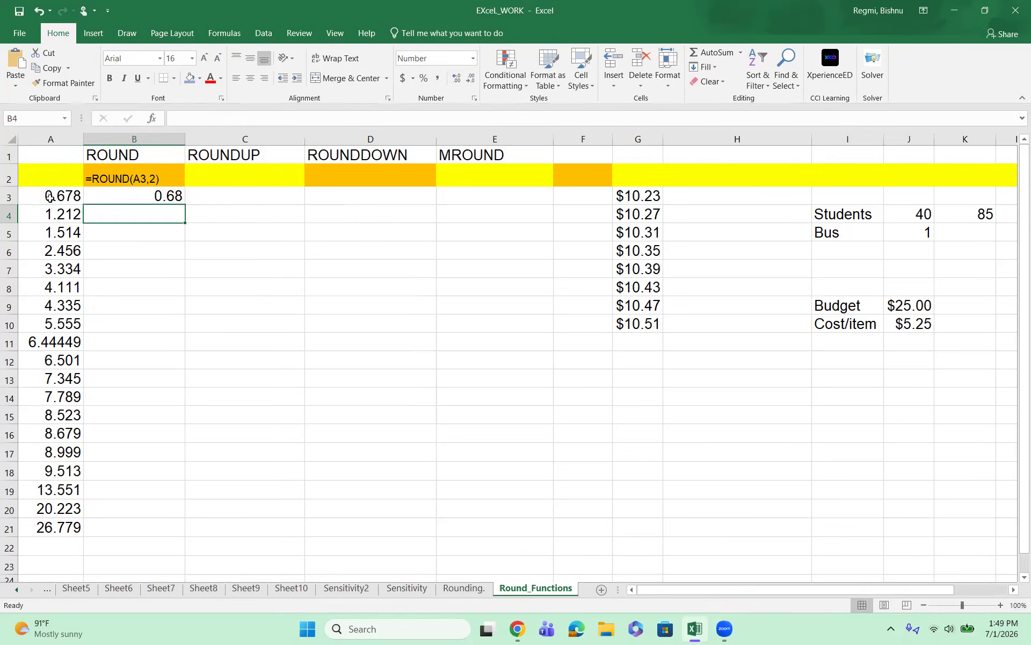
# Step: Fill the ROUND formula from B3 down through B21 to cover all the values in column A
pyautogui.click(147, 195)
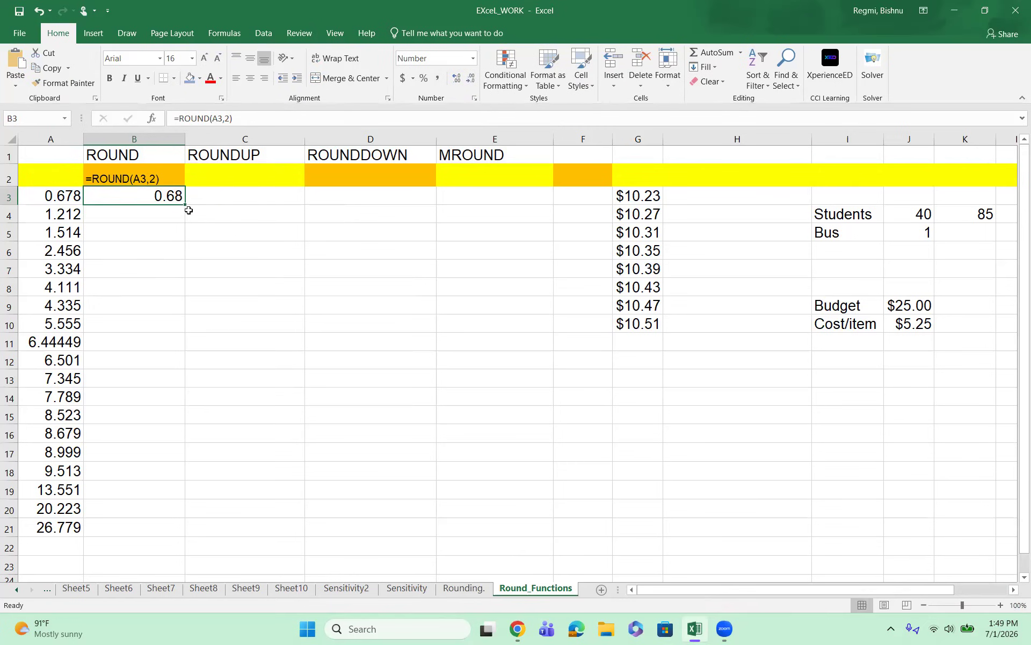
pyautogui.moveTo(186, 207); pyautogui.dragTo(189, 533)
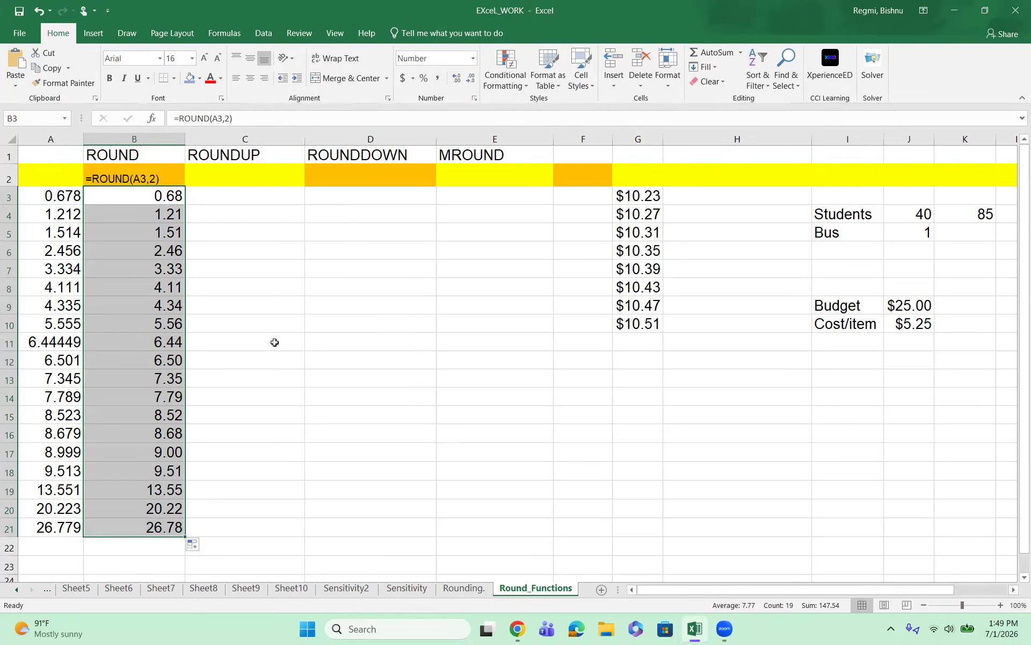
pyautogui.click(248, 355)
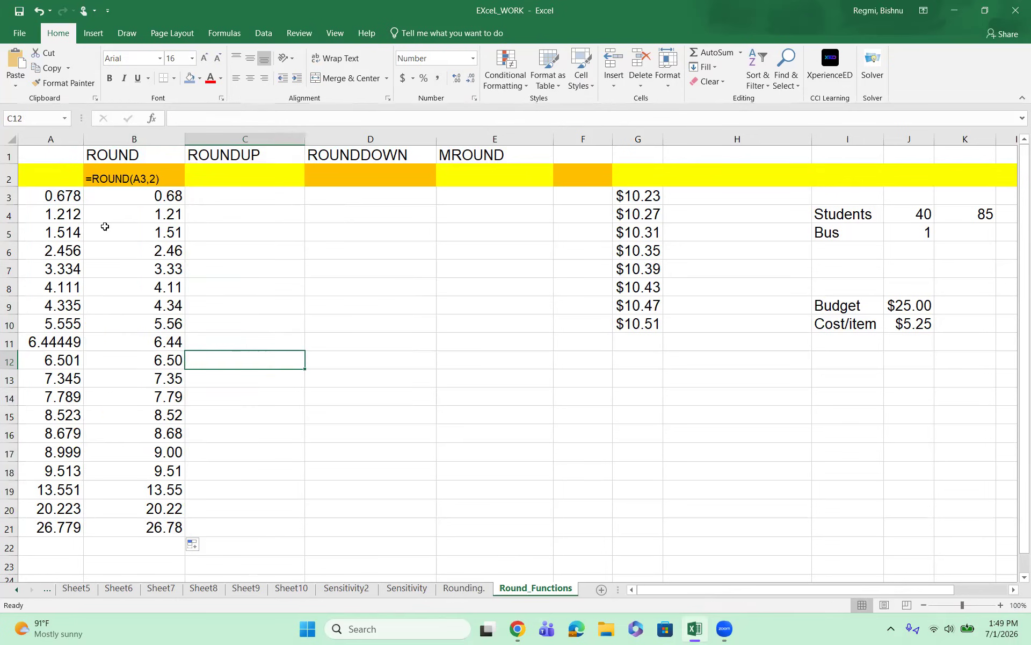
# Step: Compare the first two source values with their rounded results, and shade cells B3 and B4 blue
pyautogui.click(73, 199)
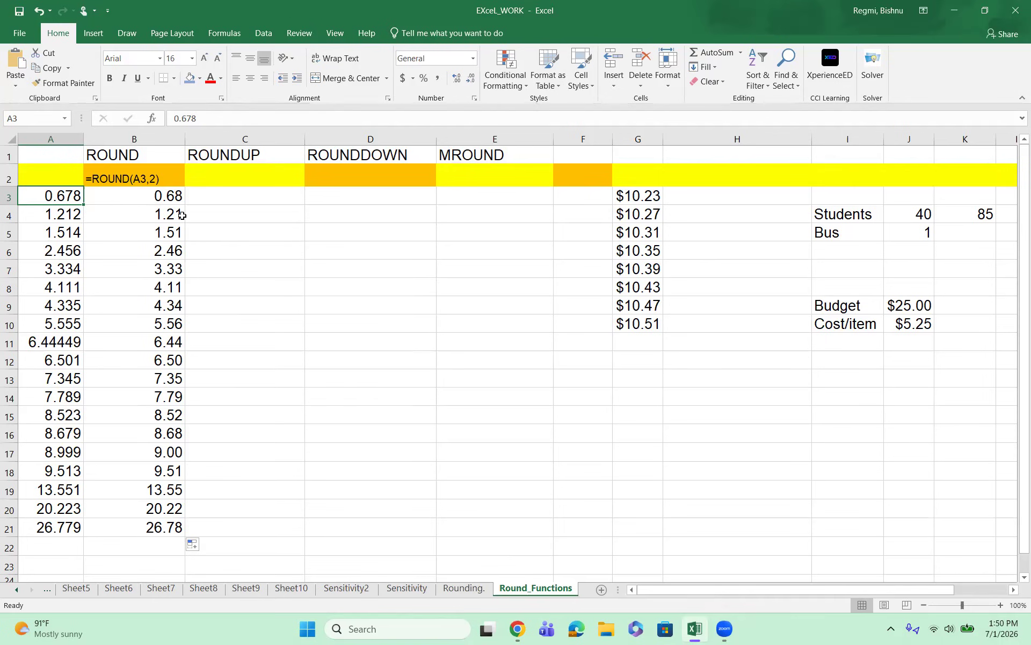
pyautogui.click(71, 214)
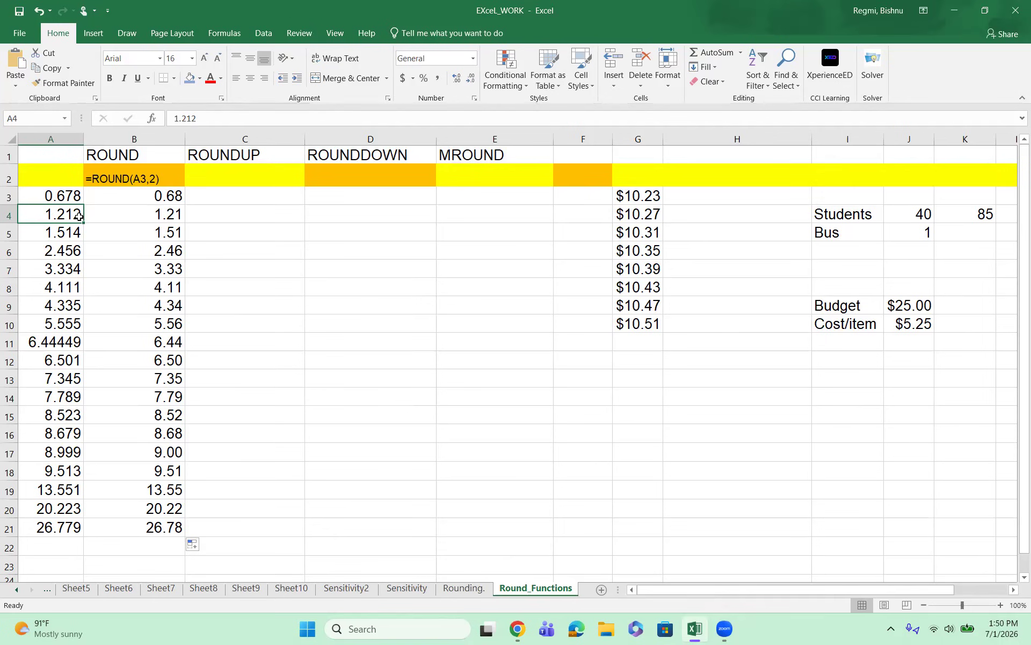
pyautogui.click(167, 214)
pyautogui.click(73, 213)
pyautogui.click(167, 198)
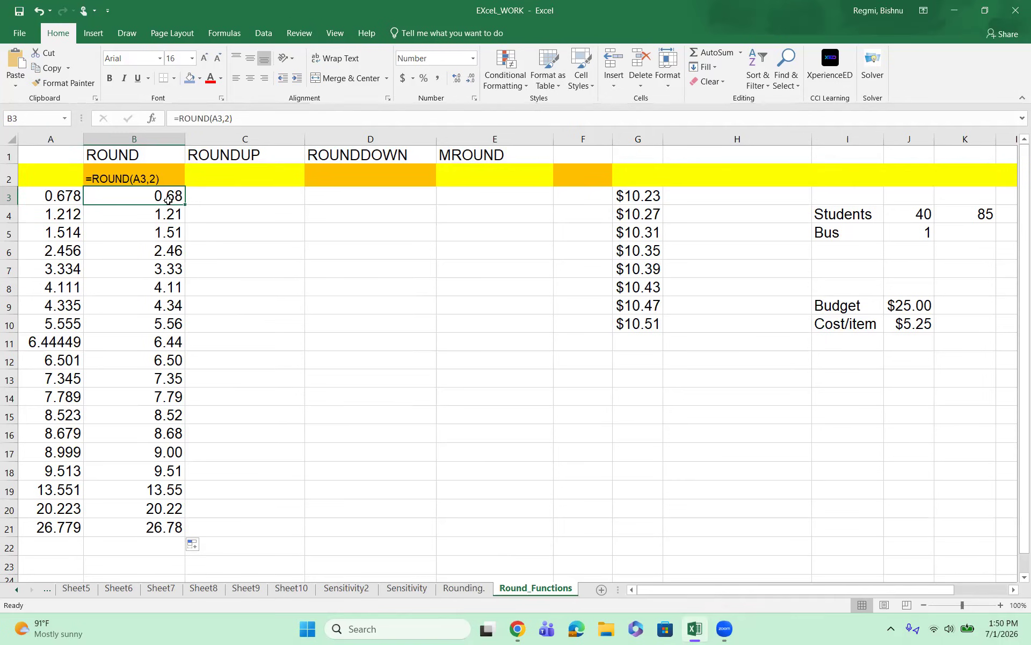
pyautogui.click(190, 79)
pyautogui.click(149, 216)
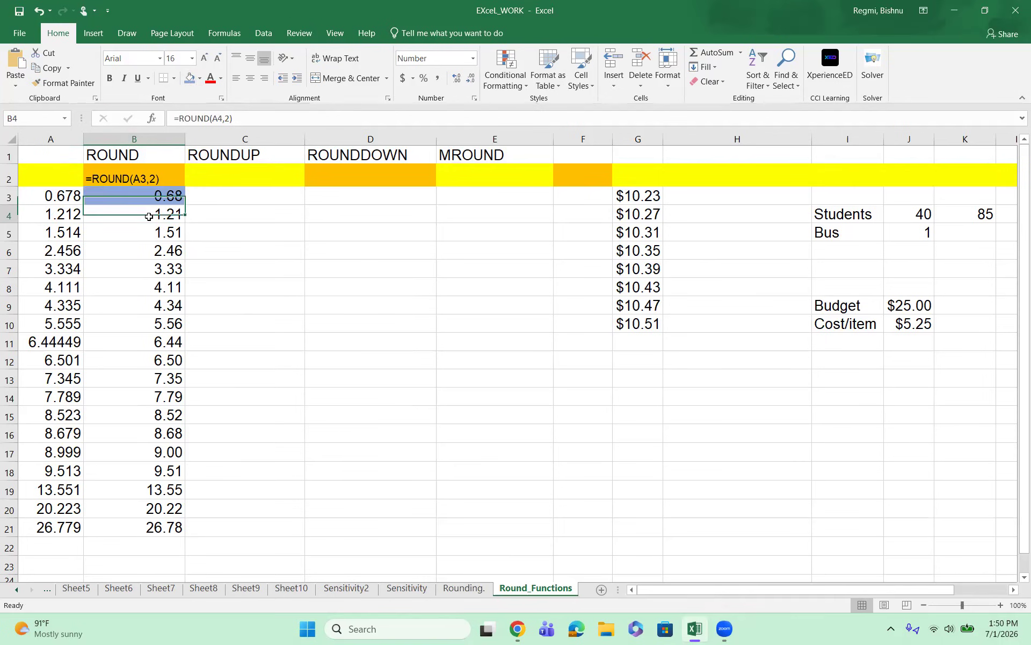
pyautogui.click(189, 80)
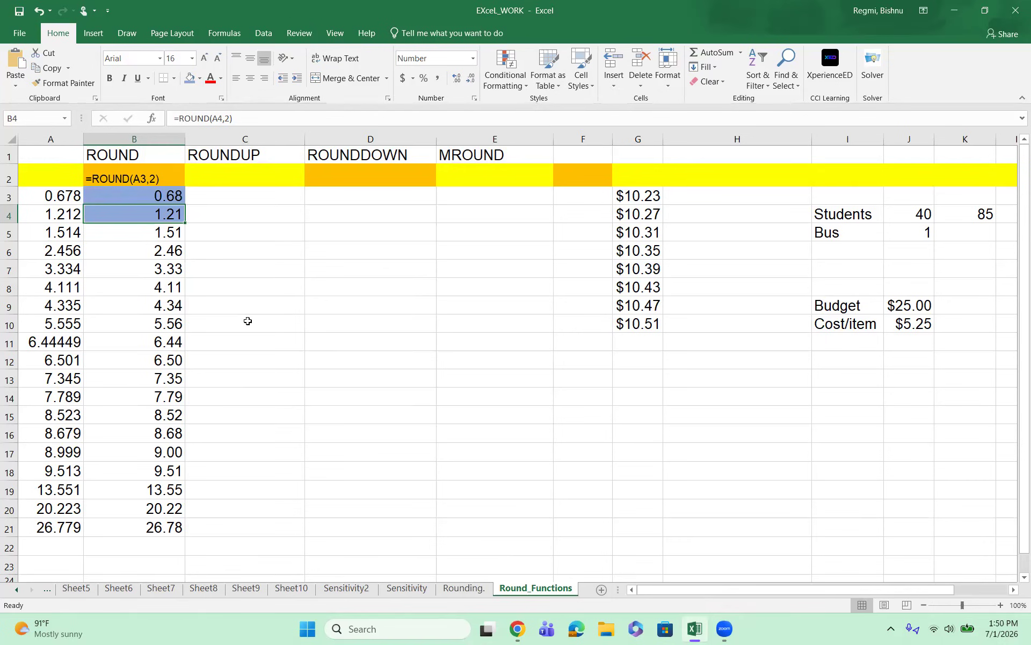
# Step: Enter the formula =ROUNDUP(A3,2) in cell C3 under the ROUNDUP heading
pyautogui.click(226, 199)
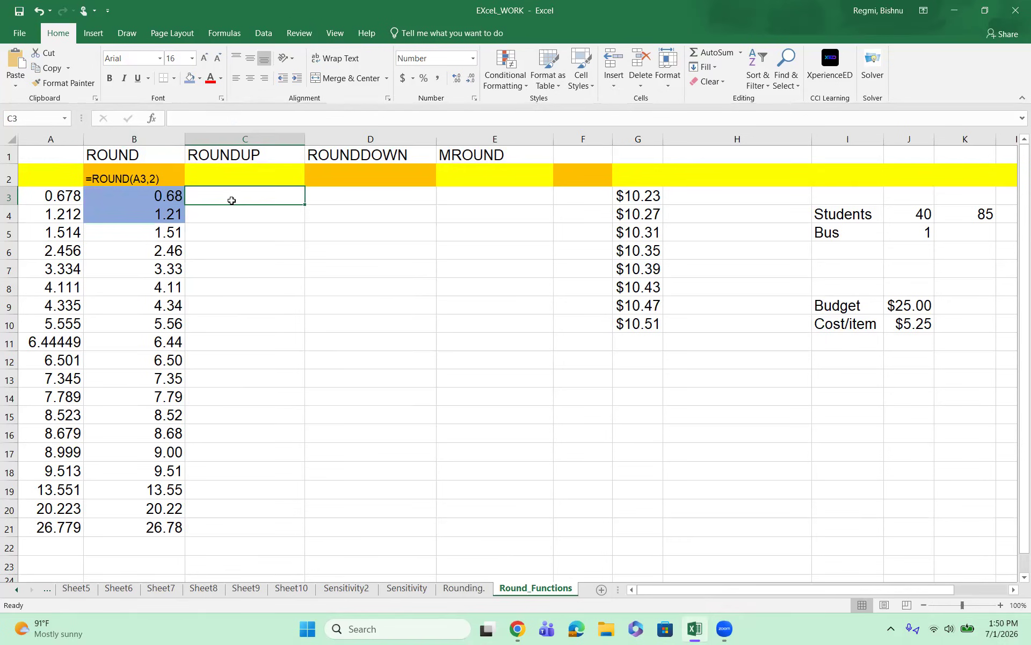
pyautogui.write('=')
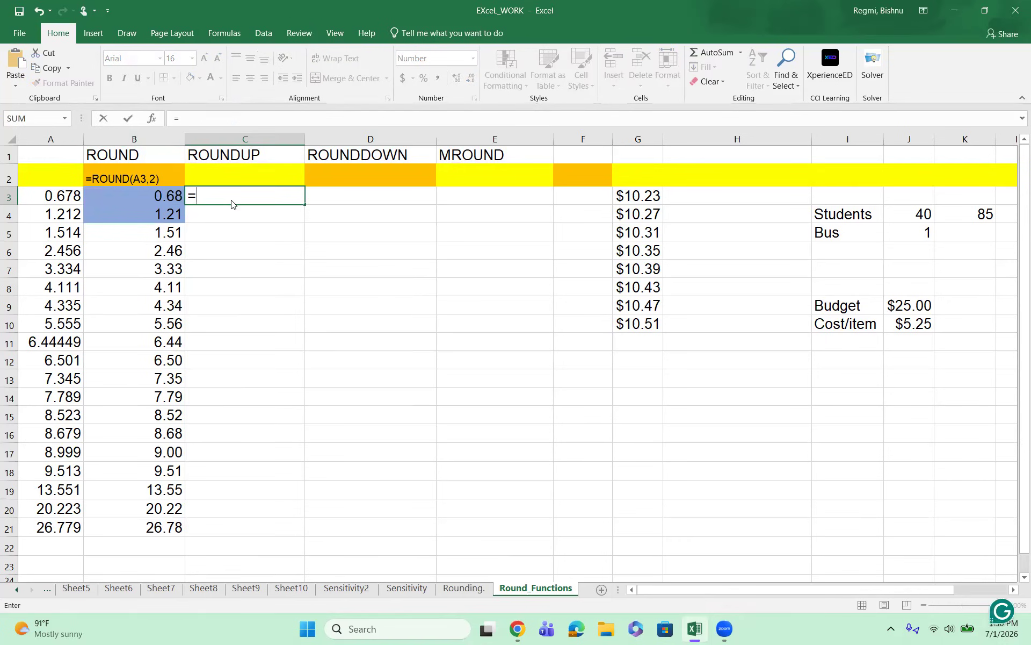
pyautogui.write('ROUN')
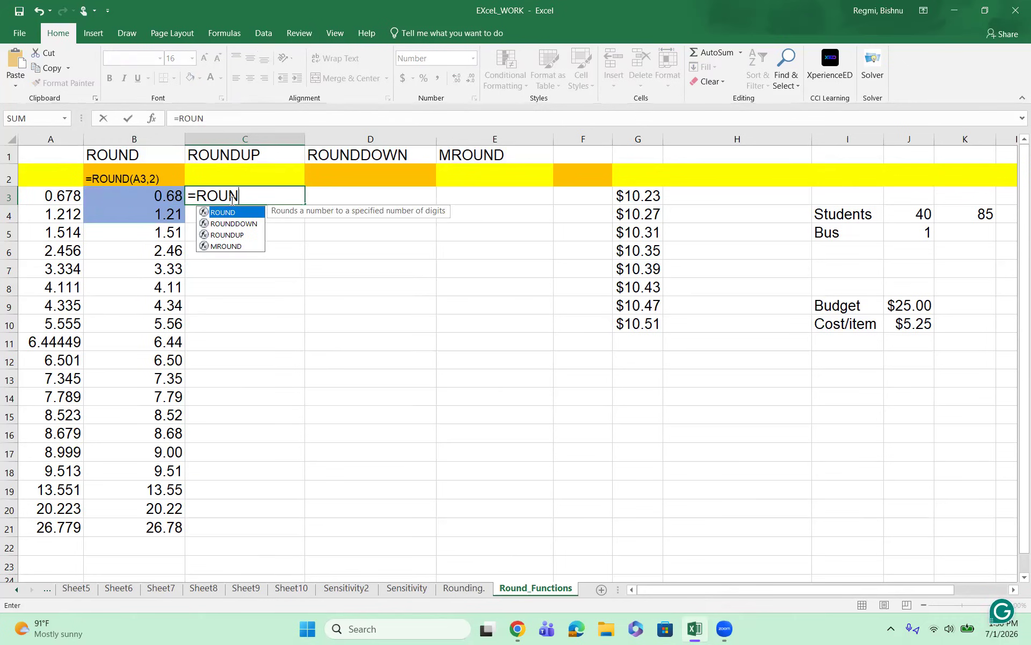
pyautogui.write('DUP')
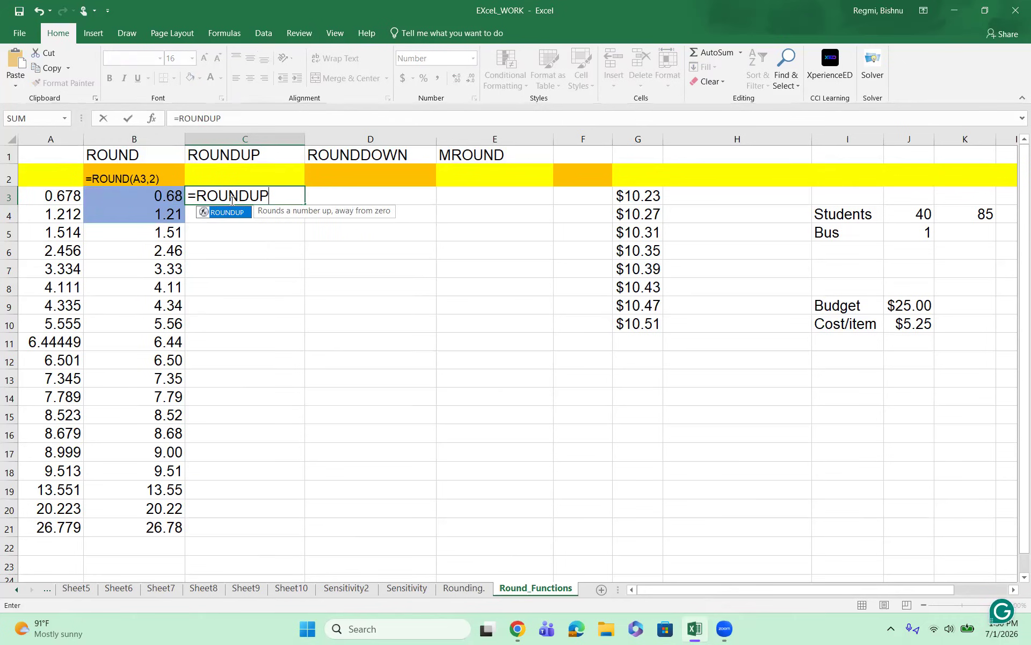
pyautogui.write('(')
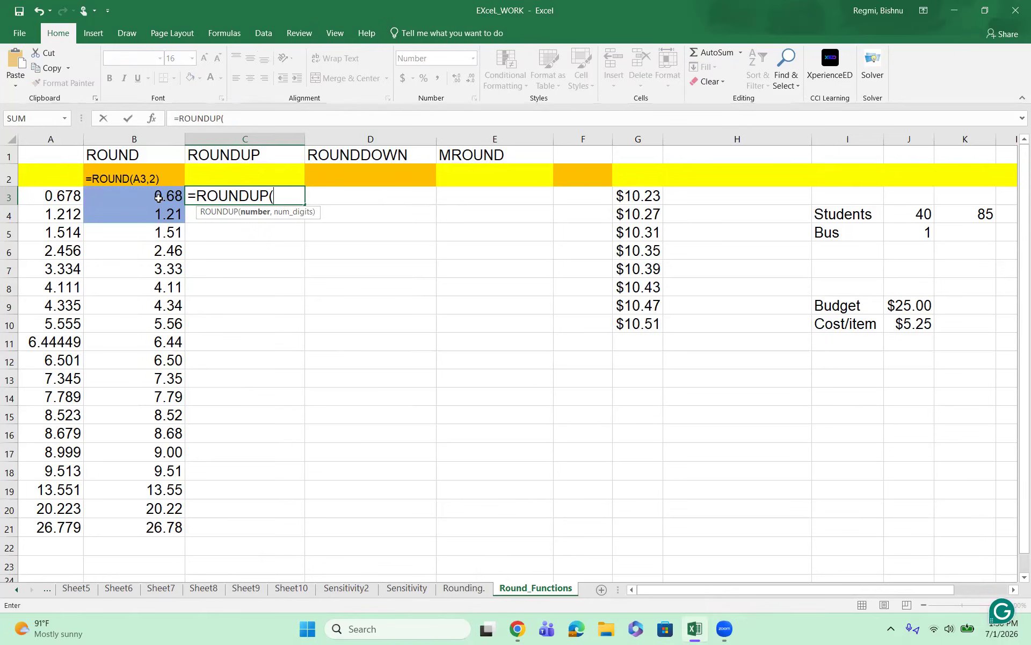
pyautogui.click(58, 198)
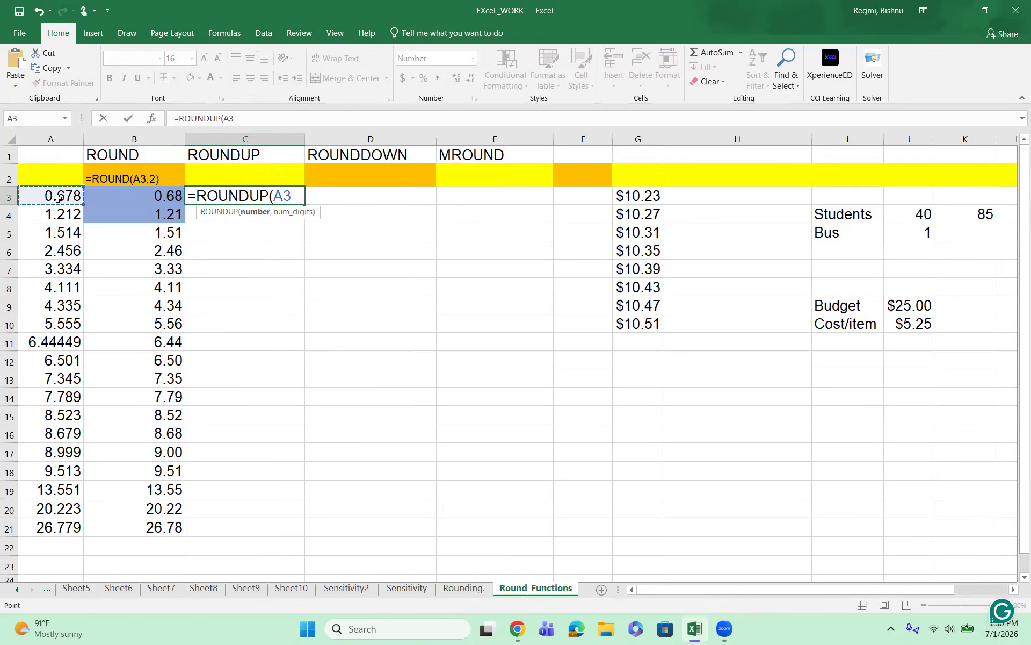
pyautogui.write(',2)')
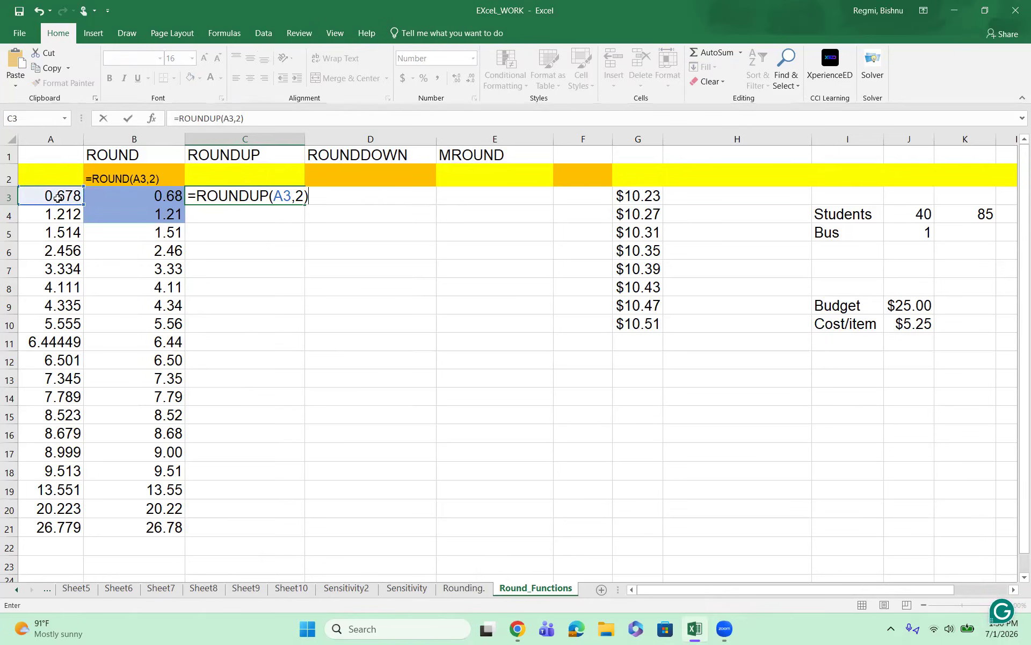
pyautogui.press('Return')
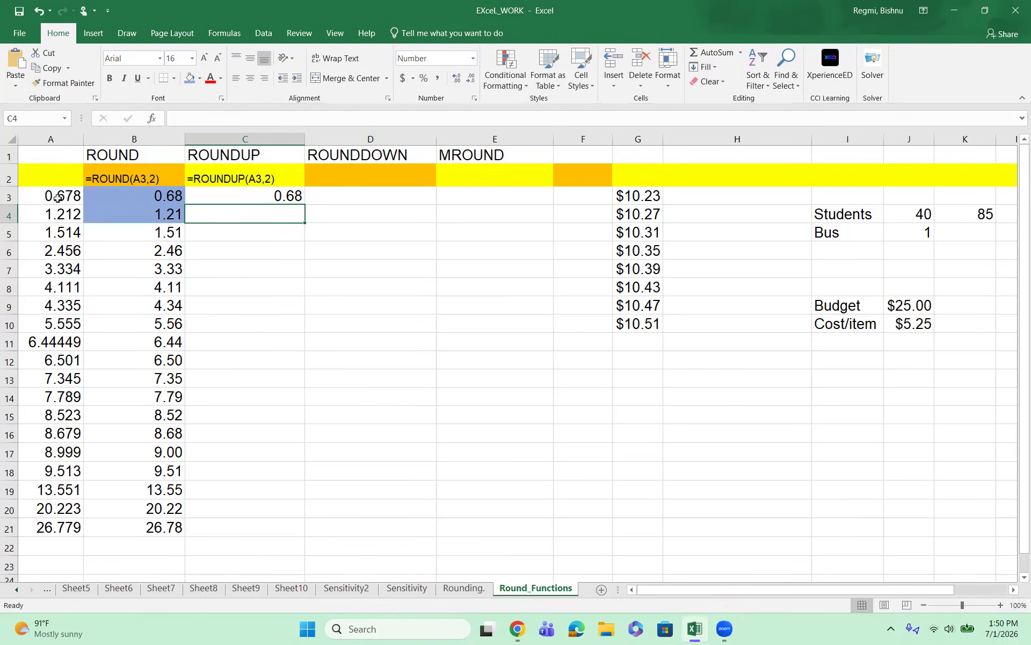
# Step: Fill the ROUNDUP formula from C3 down through C21 and compare its first two results with the ROUND column
pyautogui.click(240, 196)
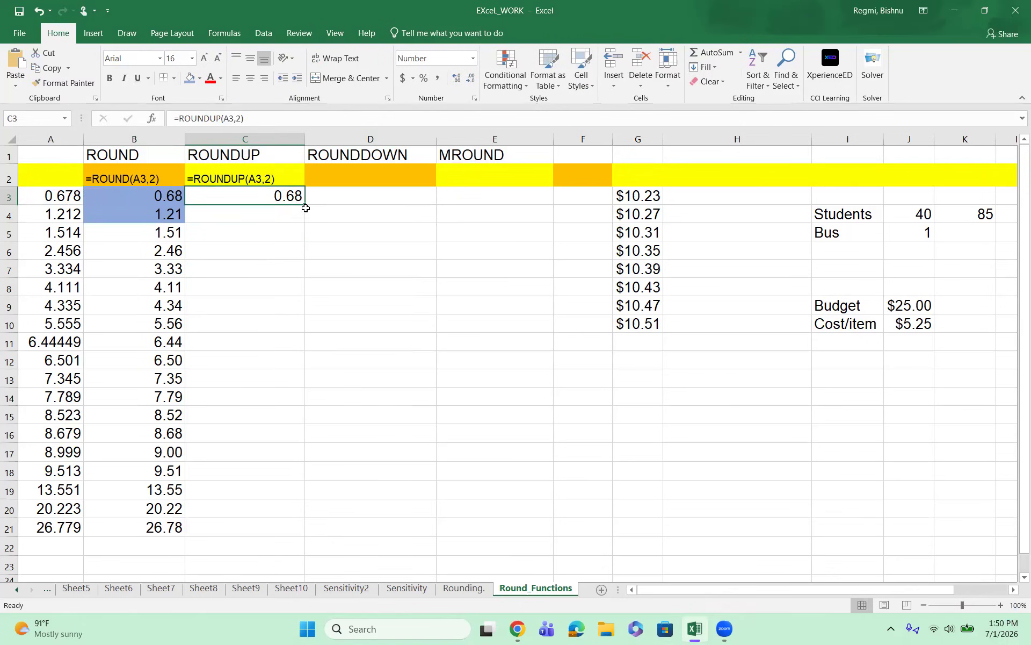
pyautogui.moveTo(305, 205); pyautogui.dragTo(358, 530)
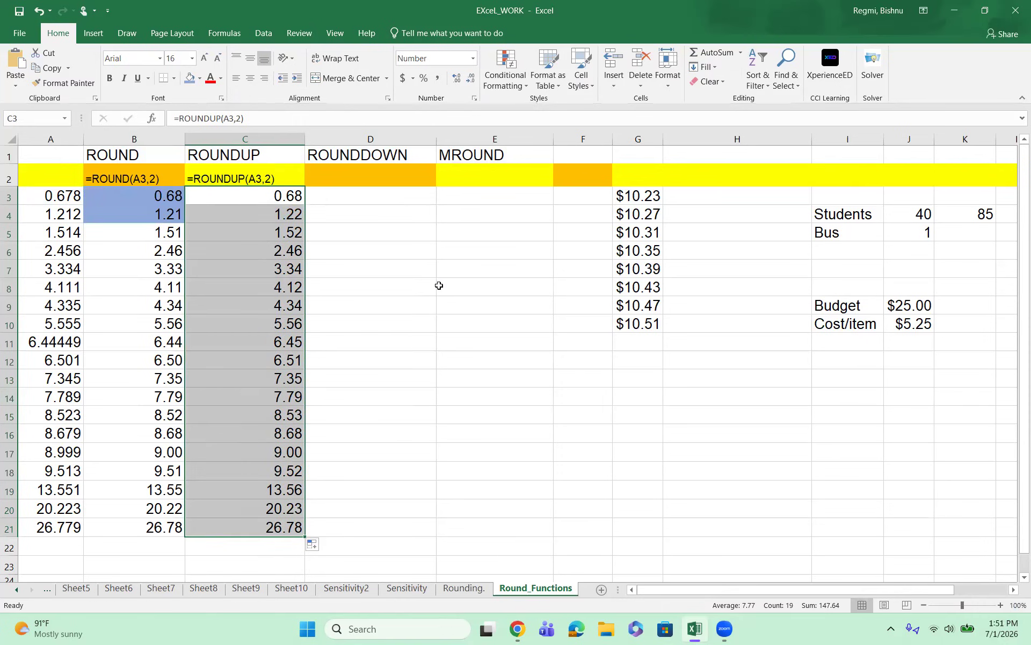
pyautogui.click(449, 398)
pyautogui.moveTo(166, 196); pyautogui.dragTo(255, 198)
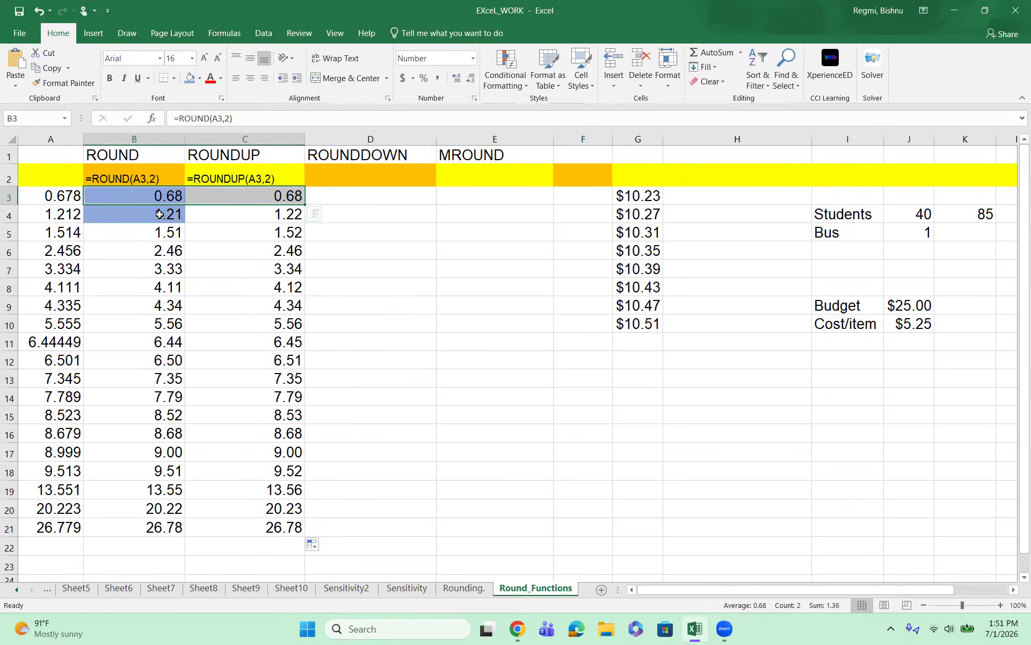
pyautogui.click(203, 223)
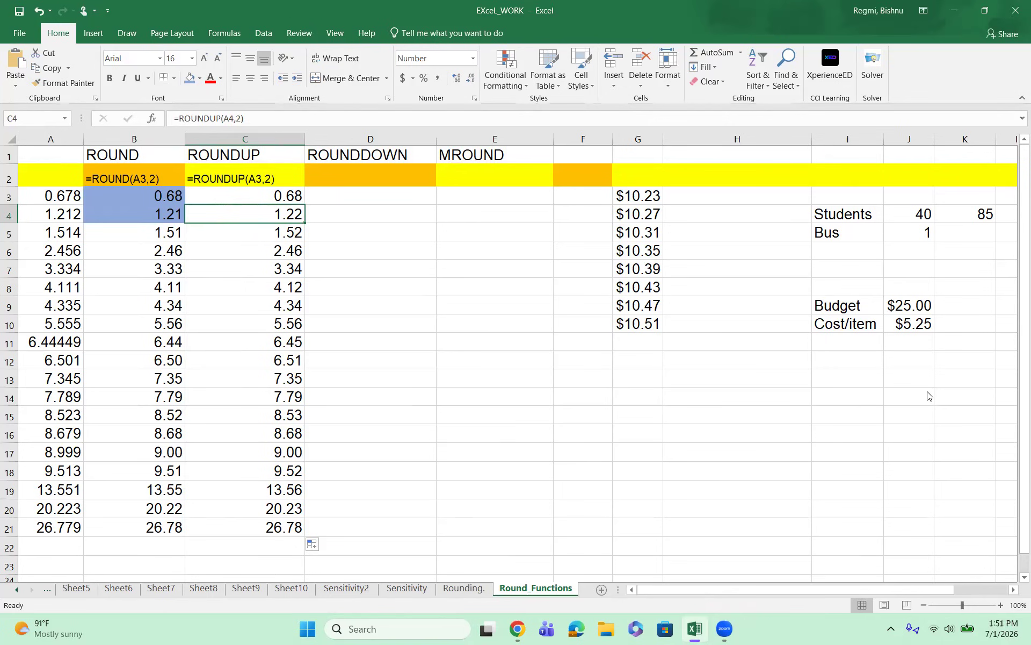
# Step: Calculate the buses needed in cell J6 with =K4/J4, dividing the student total by the students per bus
pyautogui.click(925, 237)
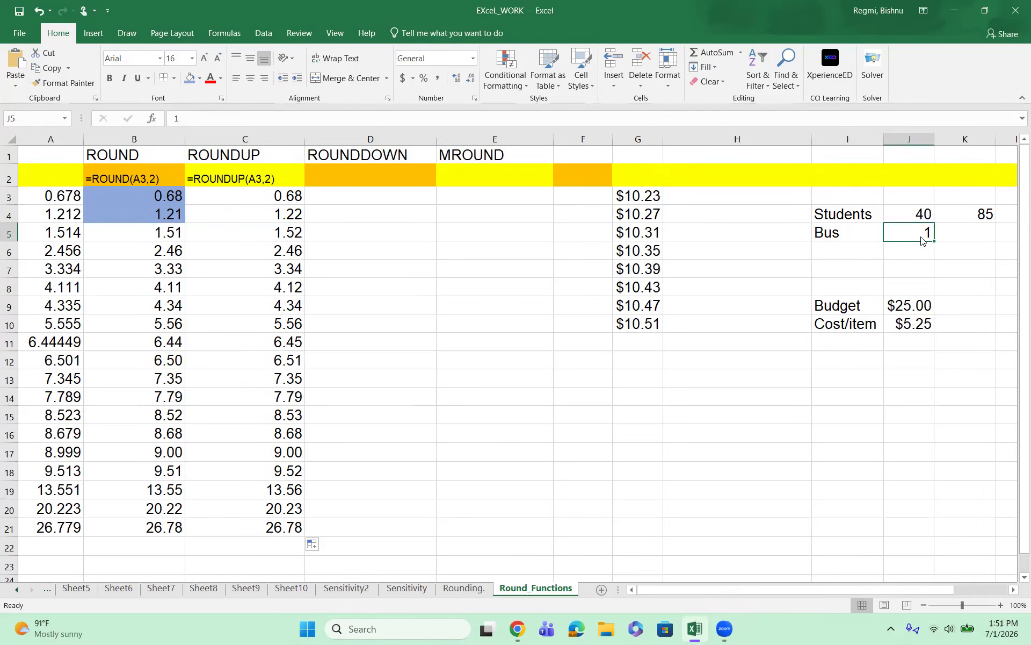
pyautogui.click(925, 216)
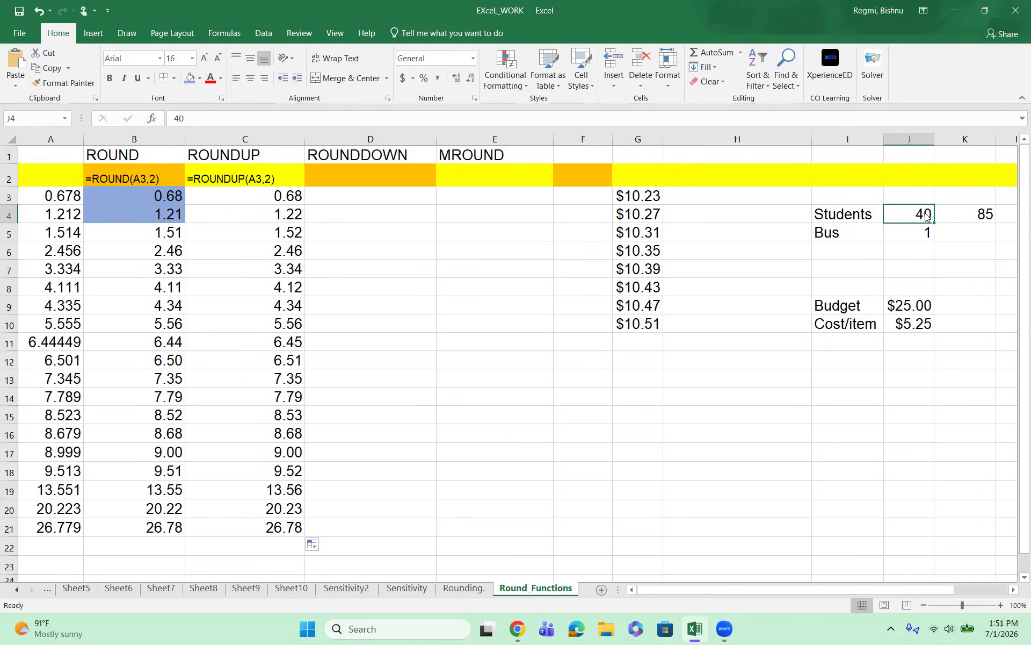
pyautogui.click(989, 216)
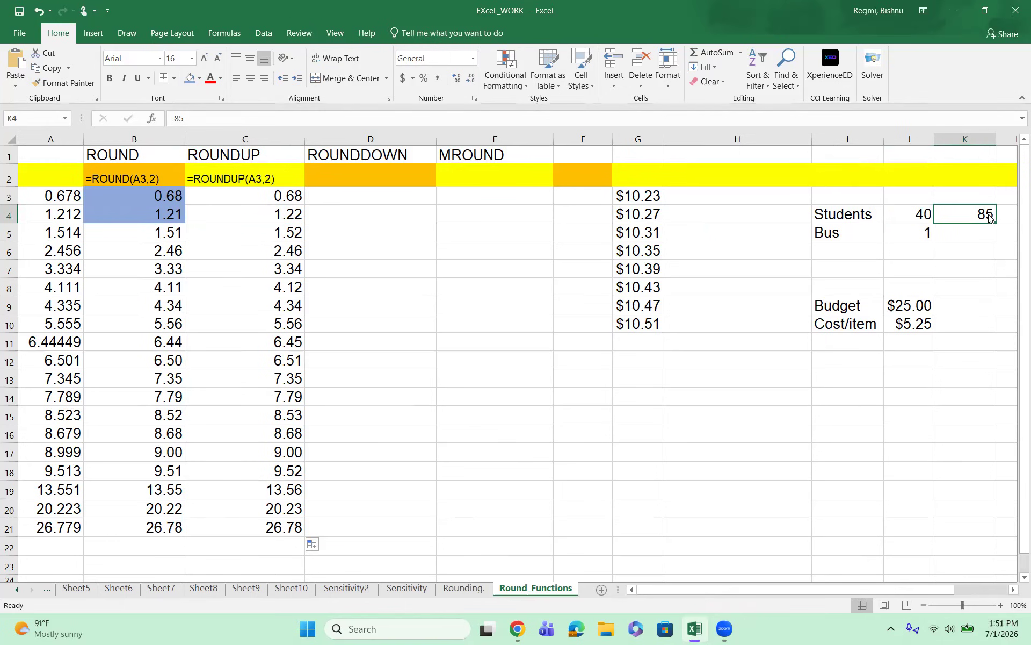
pyautogui.click(914, 257)
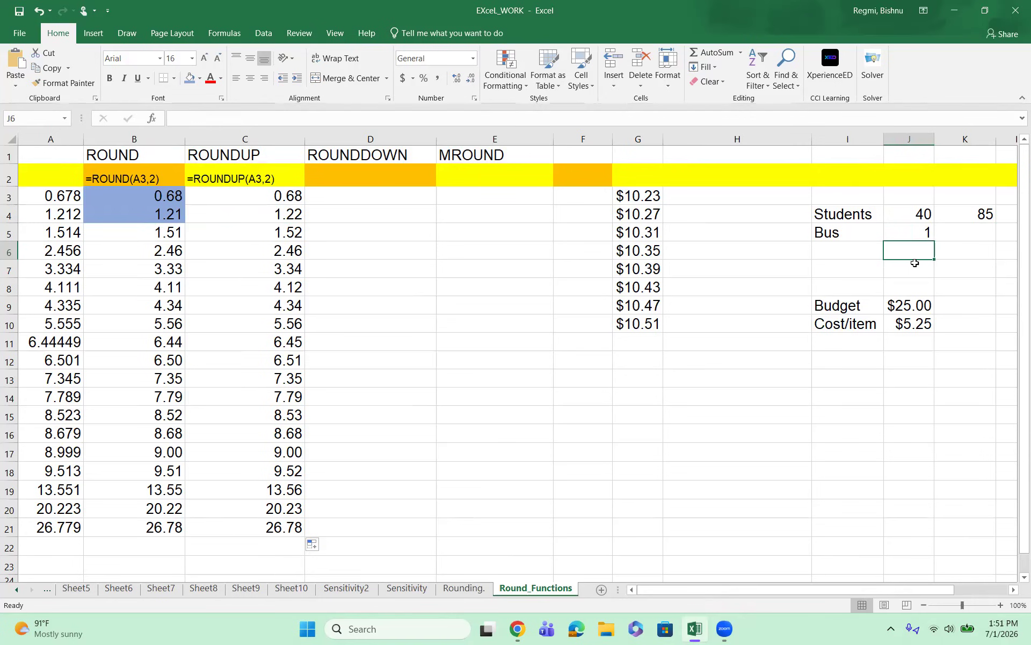
pyautogui.write('=')
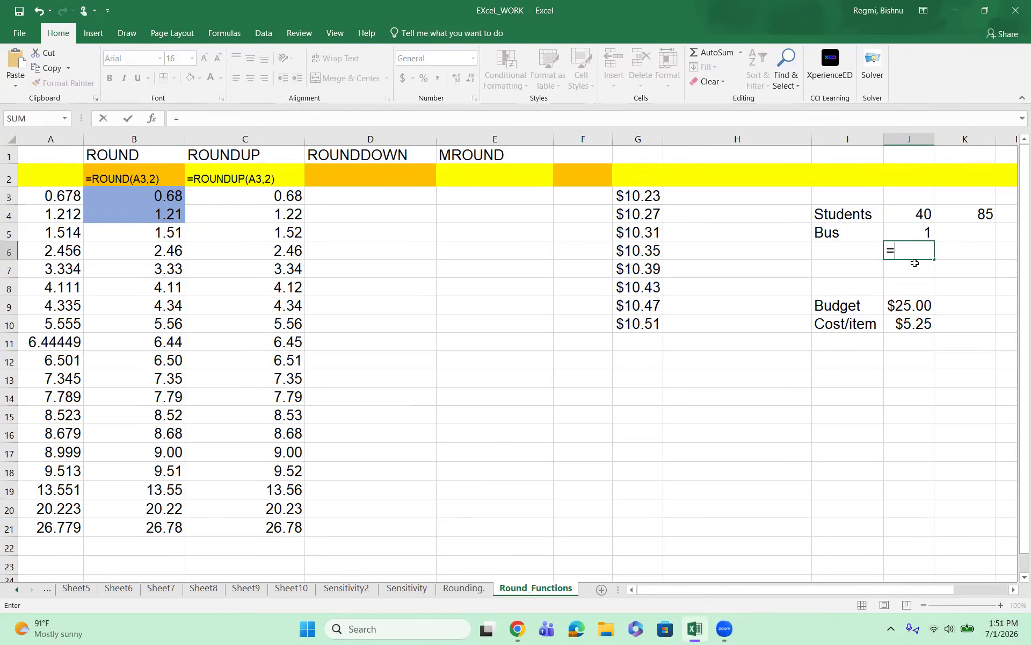
pyautogui.click(981, 215)
pyautogui.write('/')
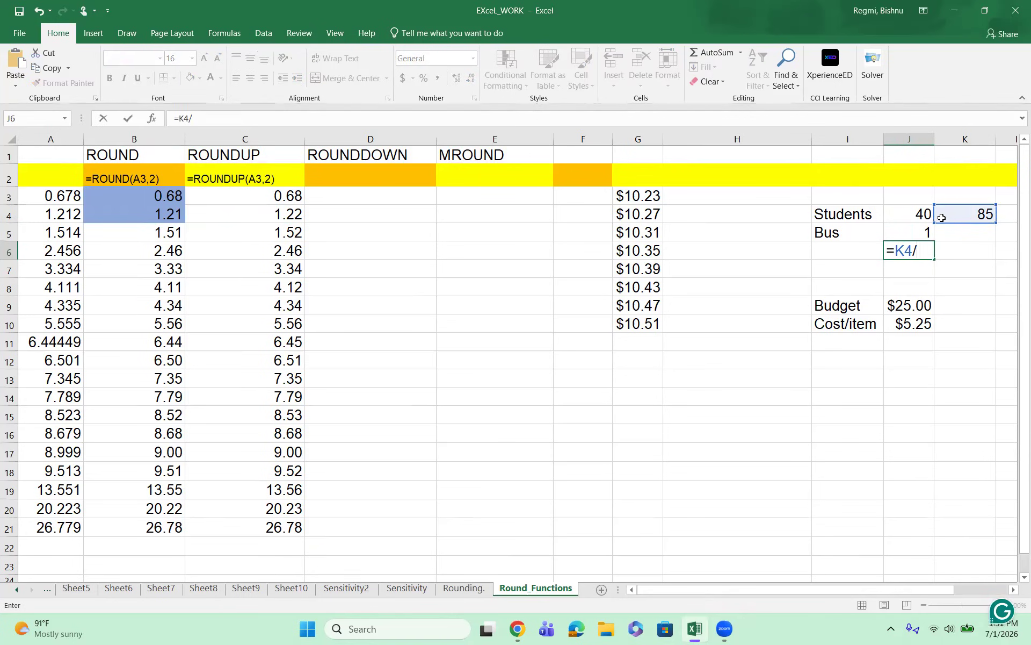
pyautogui.click(922, 213)
pyautogui.press('Return')
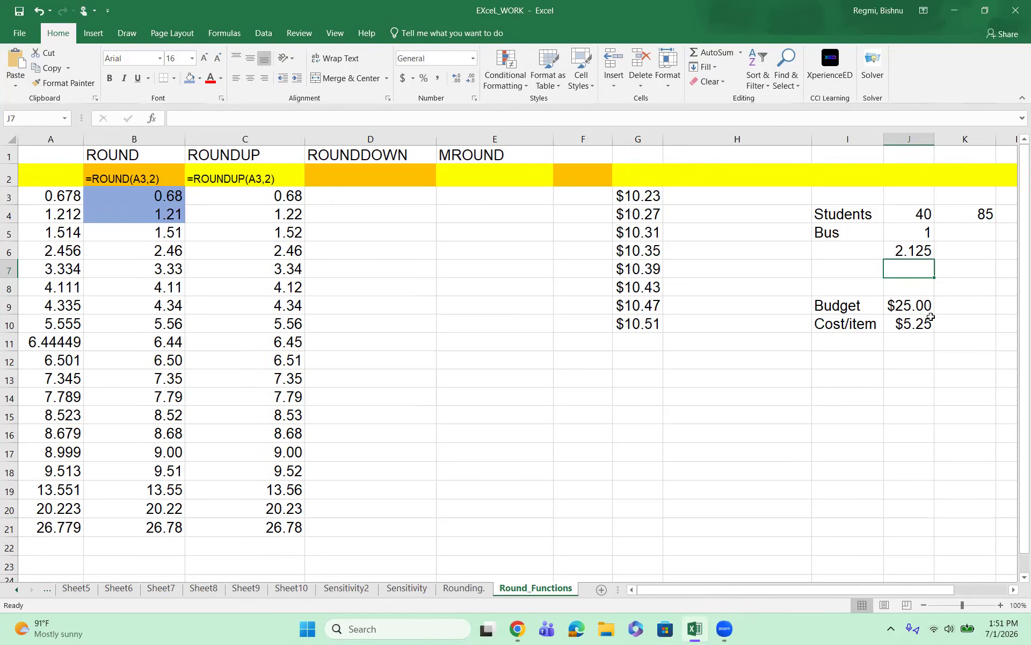
# Step: Round the bus count up to a whole number in cell J7 with =ROUNDUP(J6,0), and shade that cell blue
pyautogui.write('=')
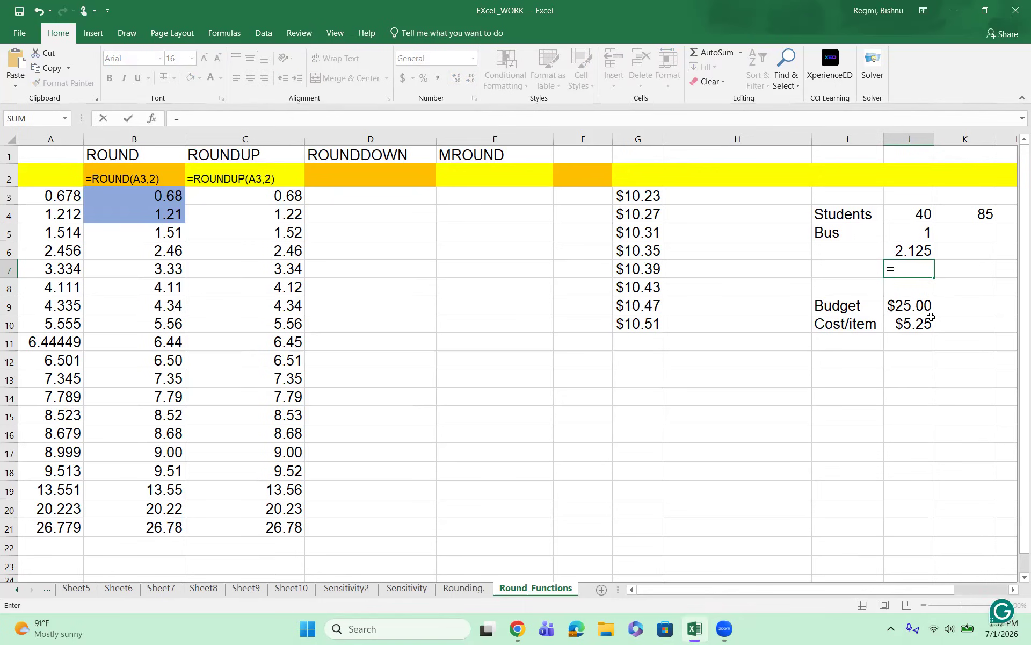
pyautogui.write('ROUNDUP')
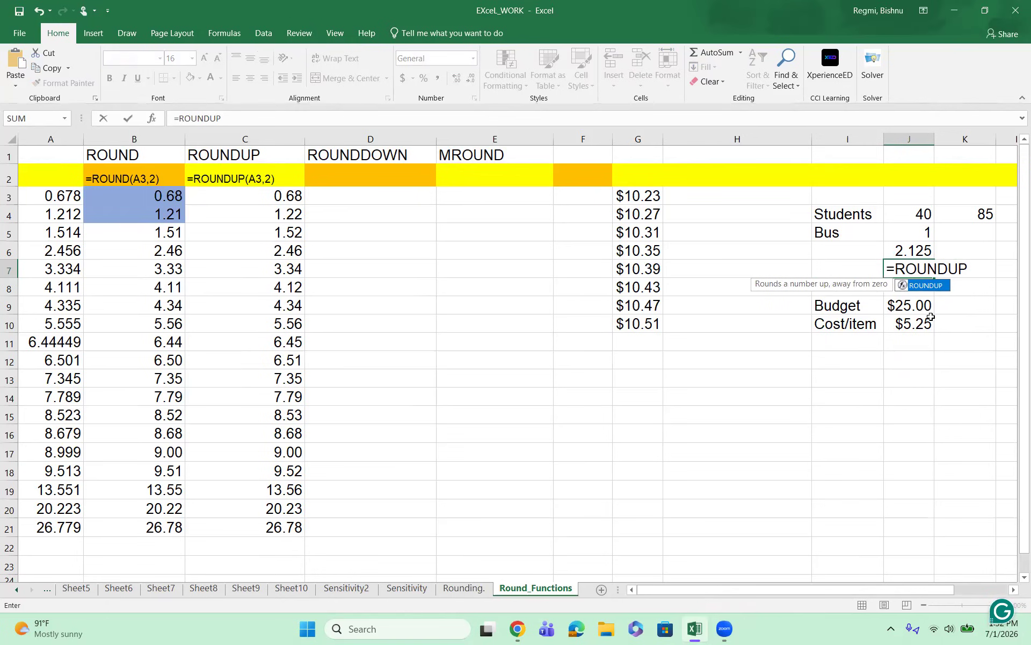
pyautogui.write('(')
pyautogui.click(916, 249)
pyautogui.write(',0)')
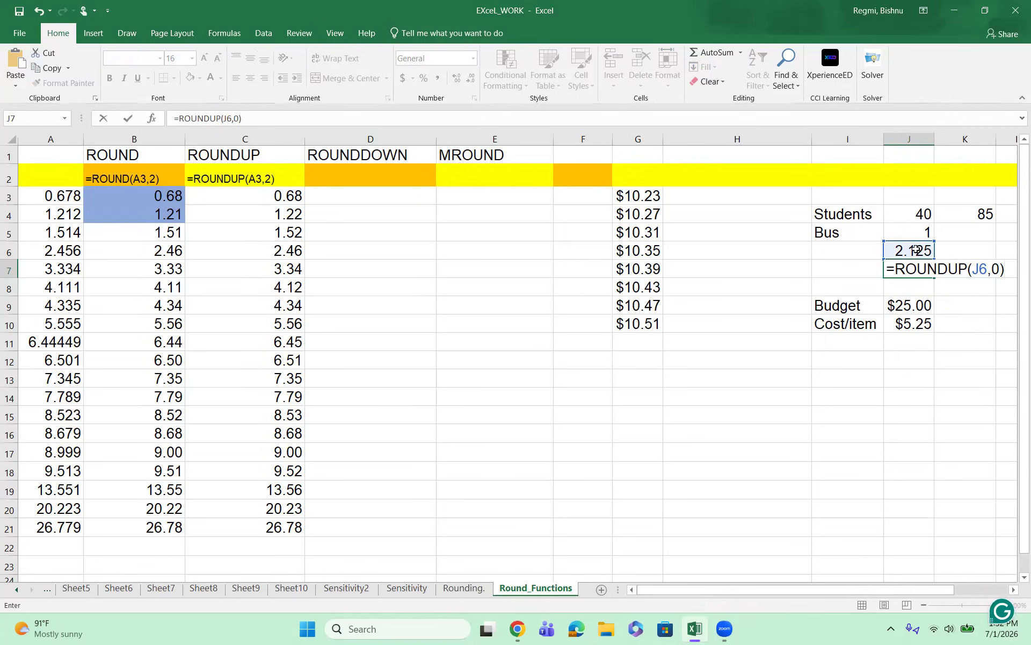
pyautogui.press('Return')
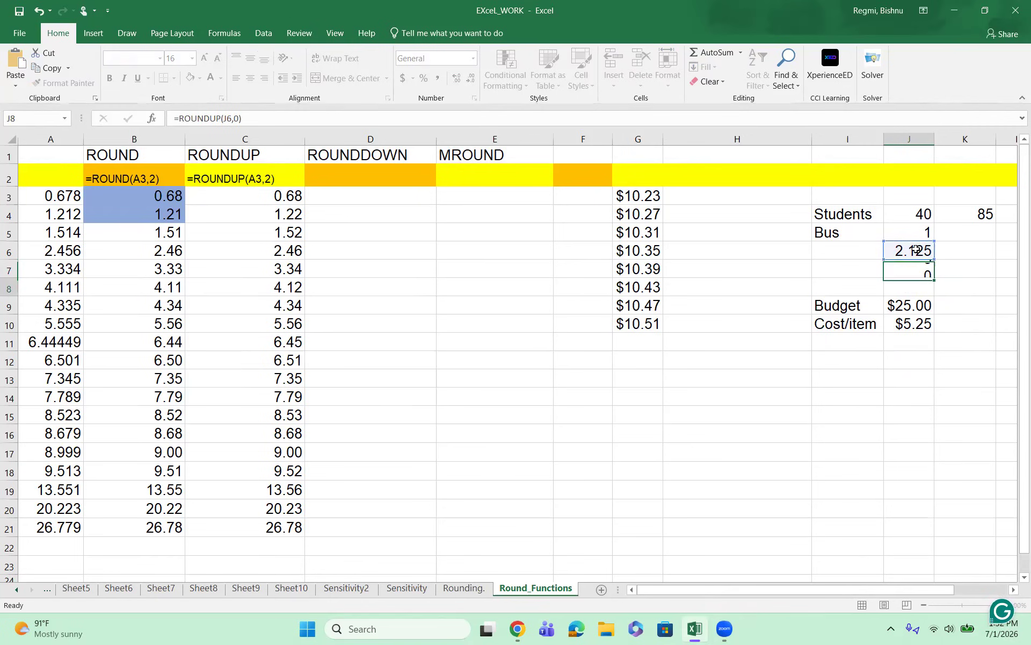
pyautogui.click(906, 270)
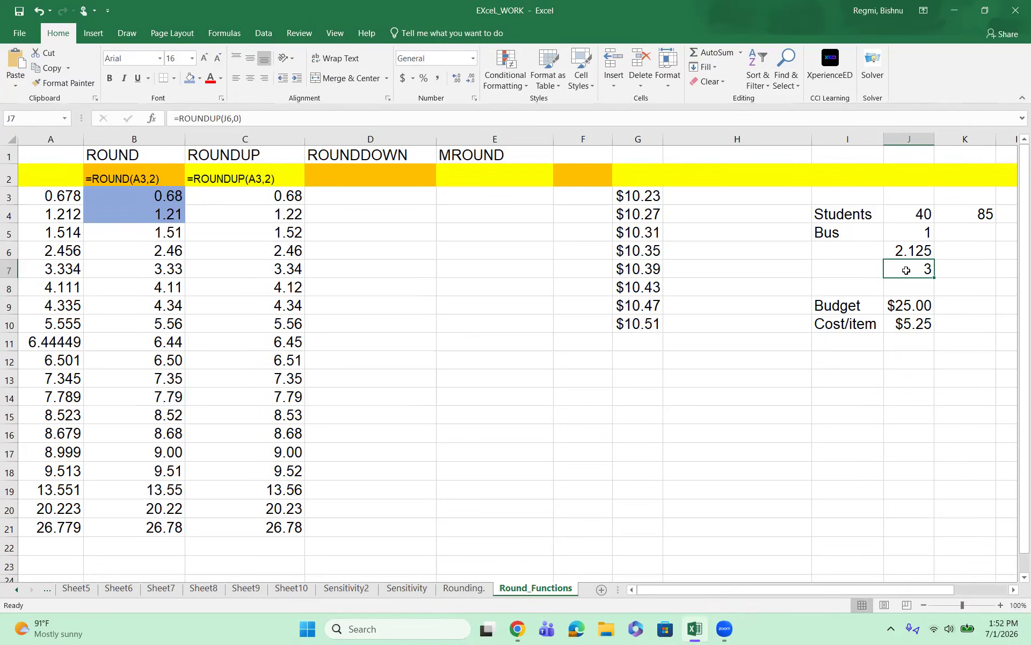
pyautogui.click(192, 80)
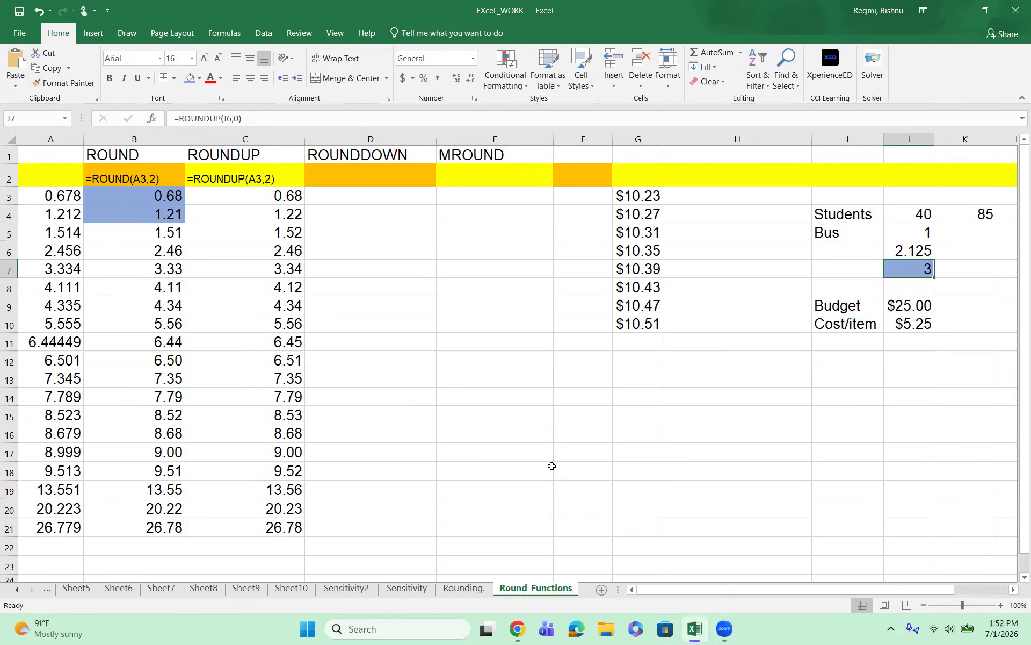
# Step: Enter the formula =ROUNDDOWN(A3,2) in cell D3 under the ROUNDDOWN heading
pyautogui.click(325, 195)
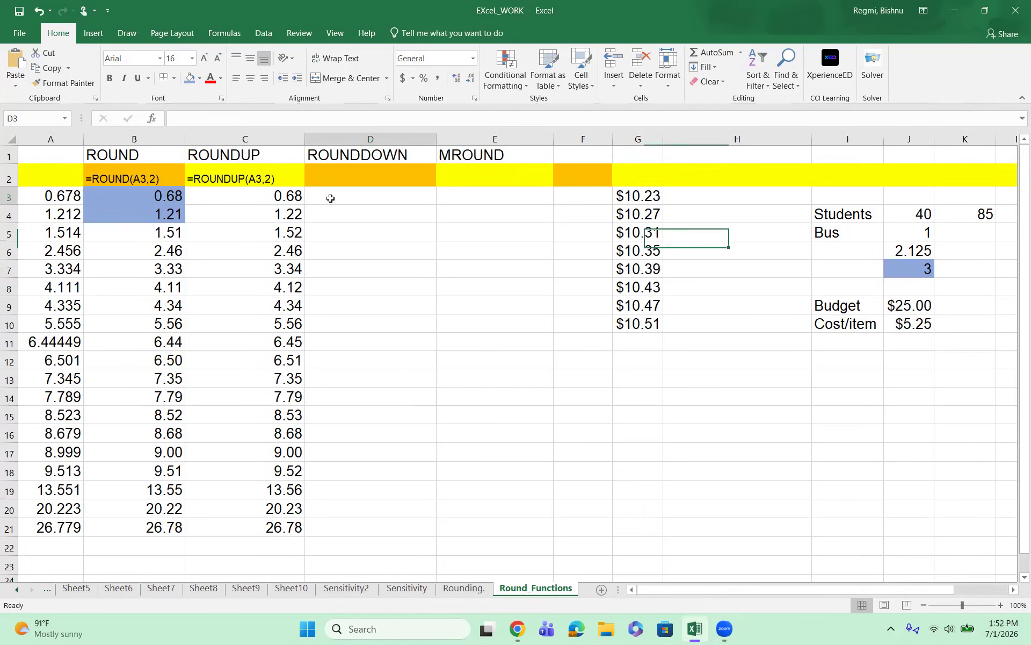
pyautogui.write('=')
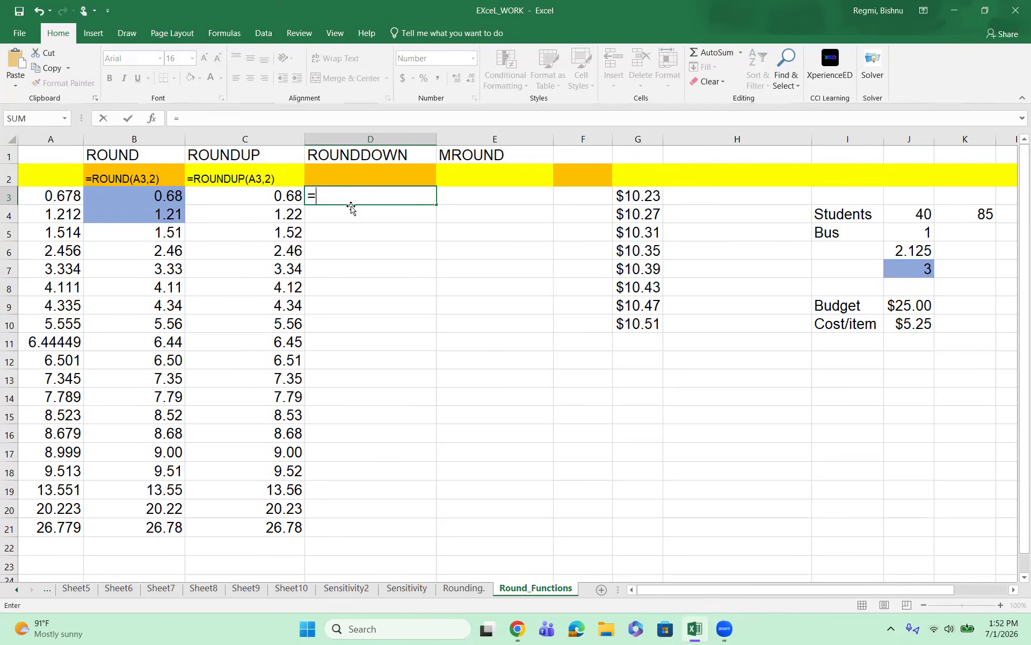
pyautogui.write('ROUND')
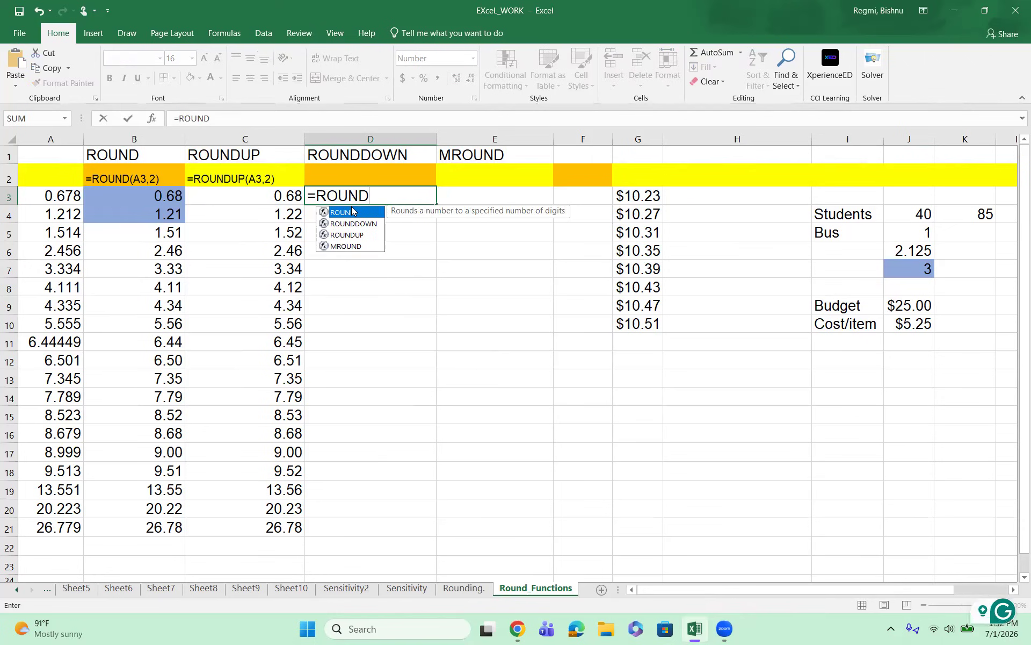
pyautogui.write('DOWN')
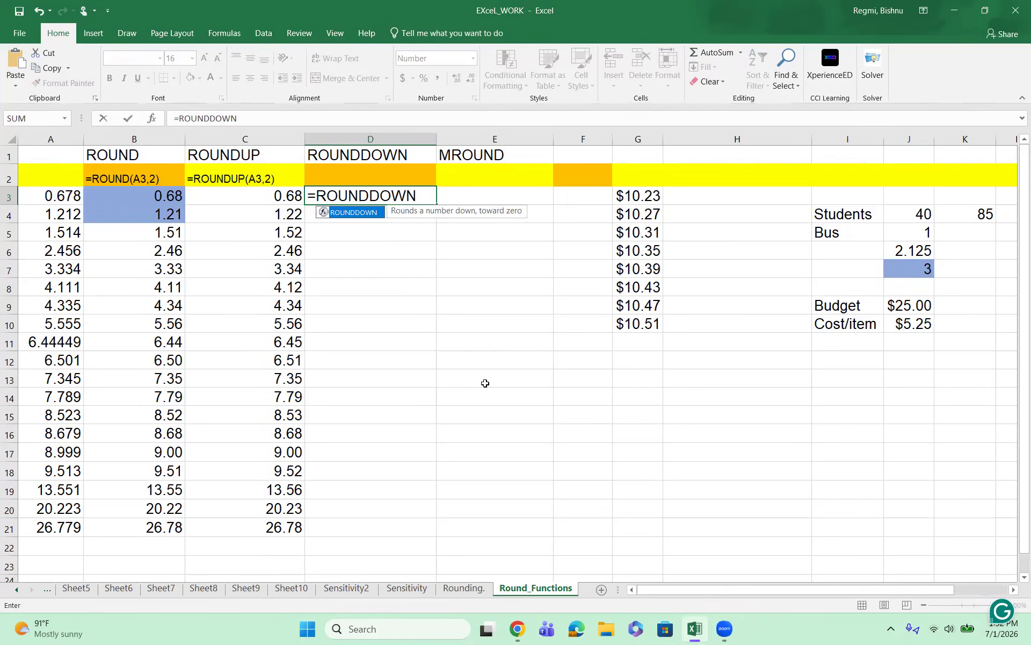
pyautogui.write('(')
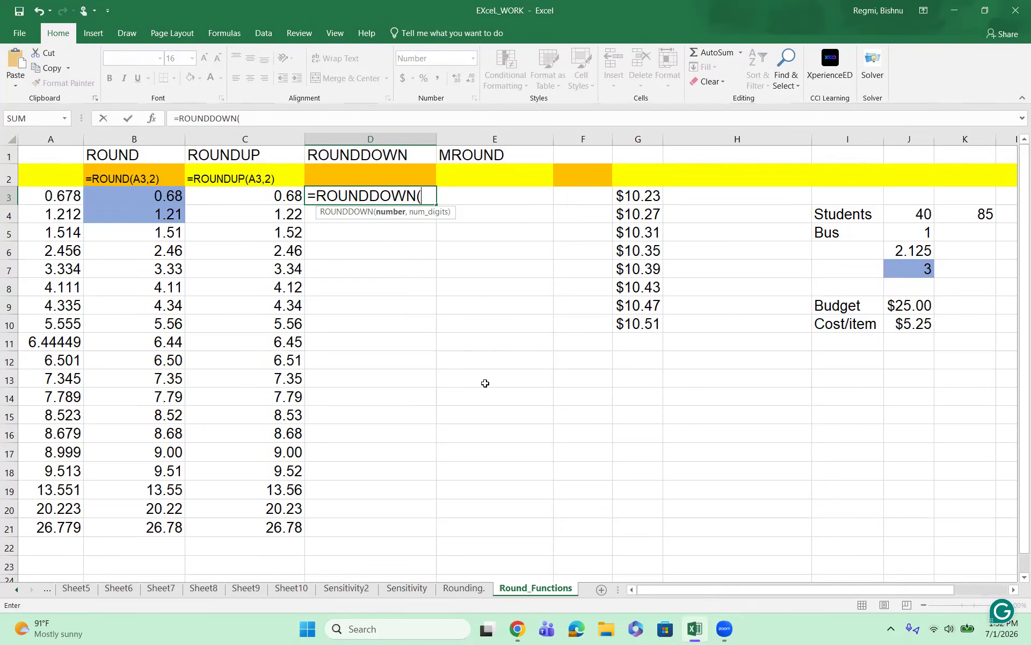
pyautogui.click(61, 196)
pyautogui.write(',2)')
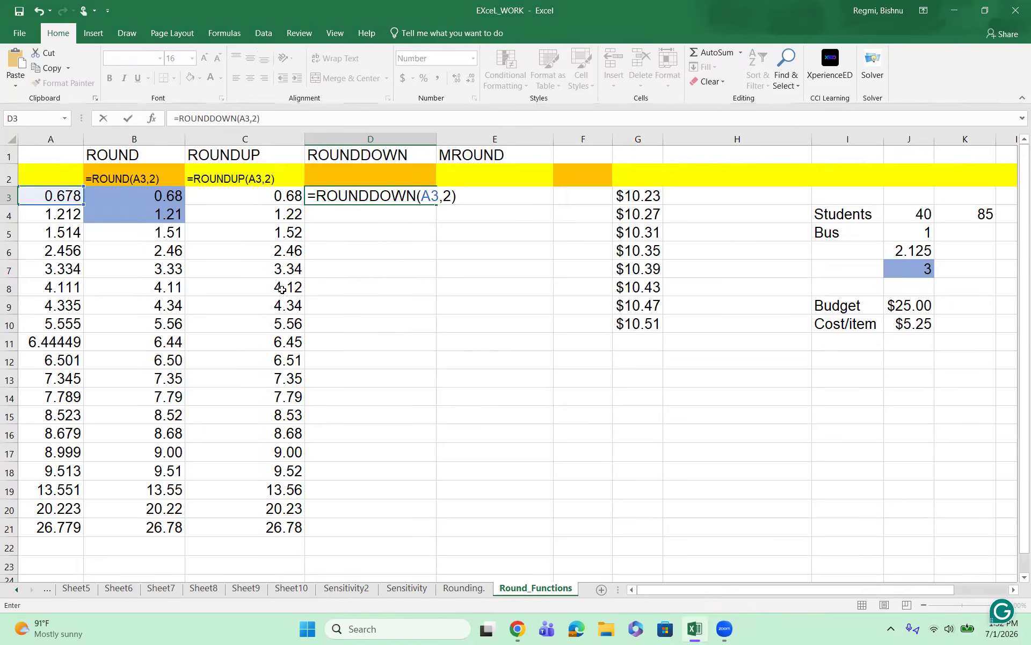
pyautogui.click(399, 302)
# Step: Fill the ROUNDDOWN formula from D3 down through D21 and go through the source values in A3 to A6 for comparison
pyautogui.click(406, 196)
pyautogui.moveTo(435, 206); pyautogui.dragTo(447, 528)
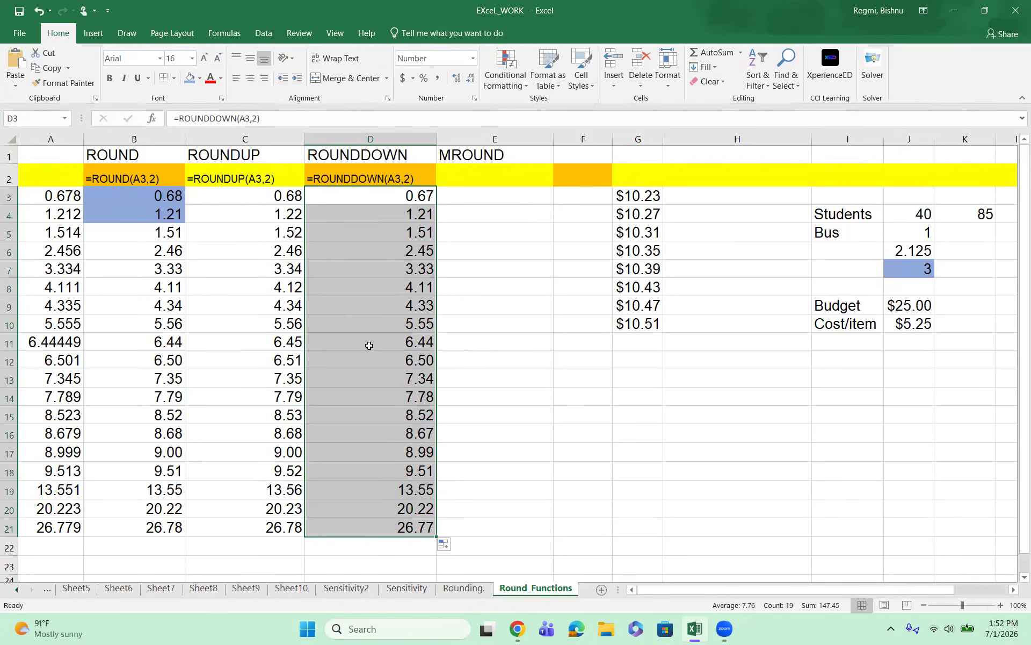
pyautogui.click(454, 224)
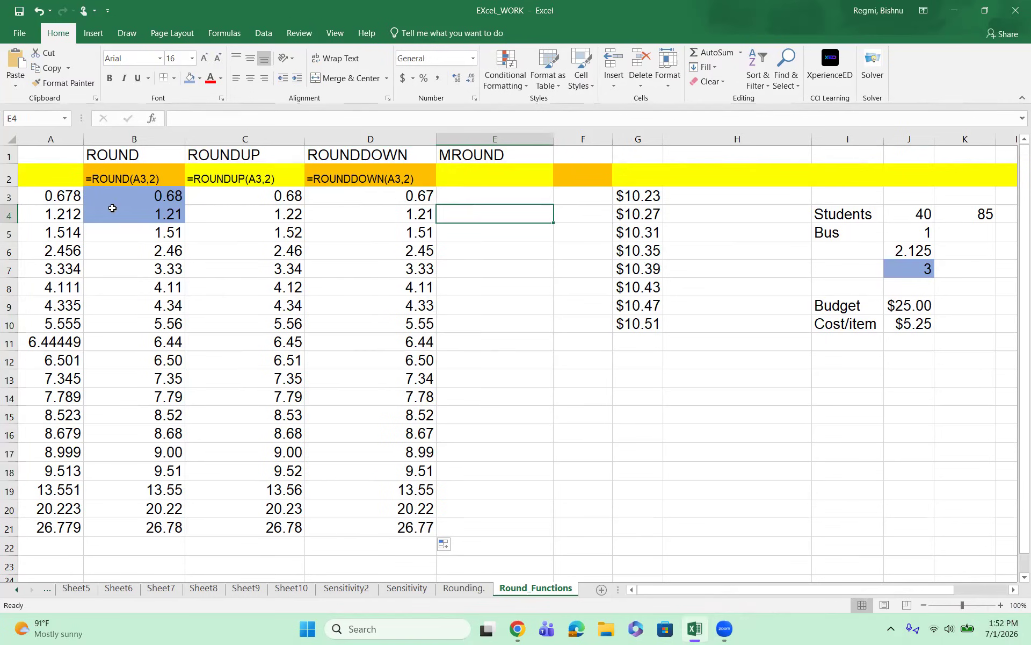
pyautogui.click(78, 197)
pyautogui.click(81, 218)
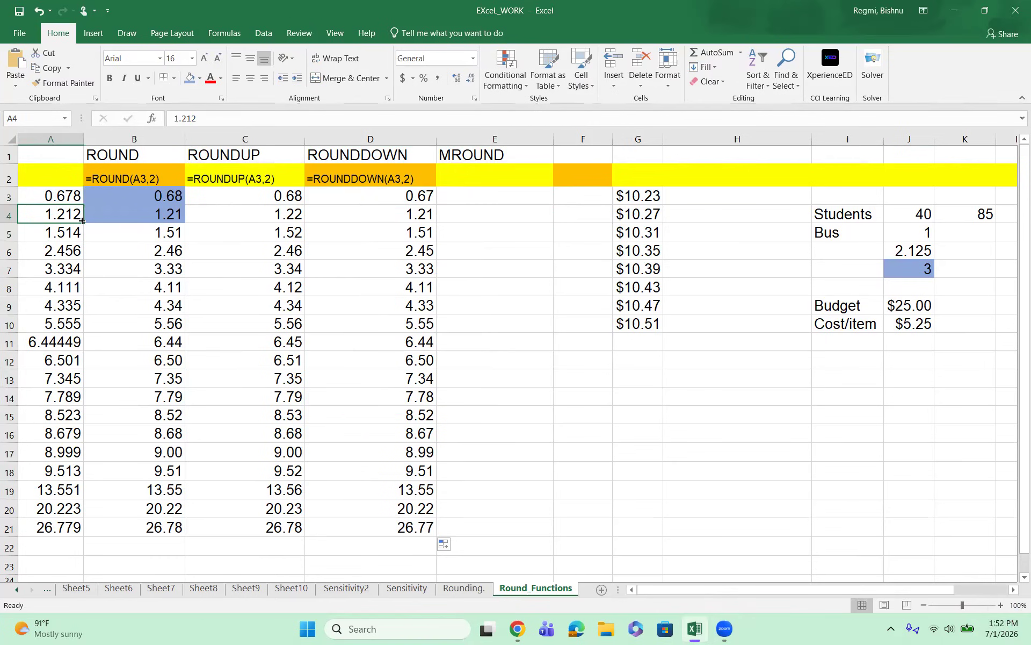
pyautogui.click(77, 237)
pyautogui.click(79, 252)
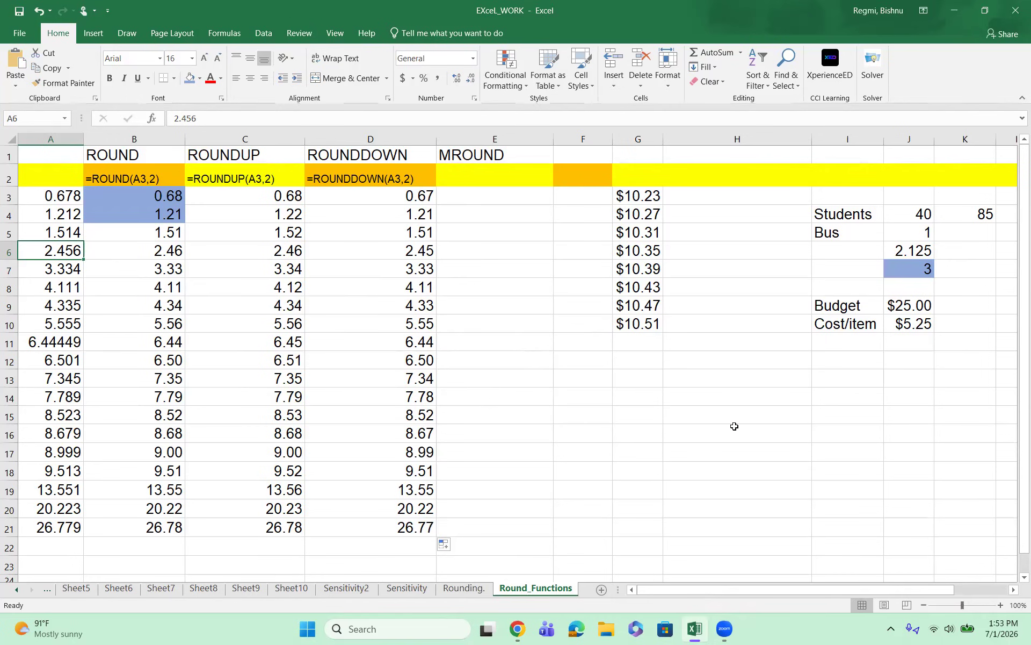
# Step: Calculate how many items the budget buys in cell J11 with =J9/J10, dividing the budget by the cost per item
pyautogui.click(893, 305)
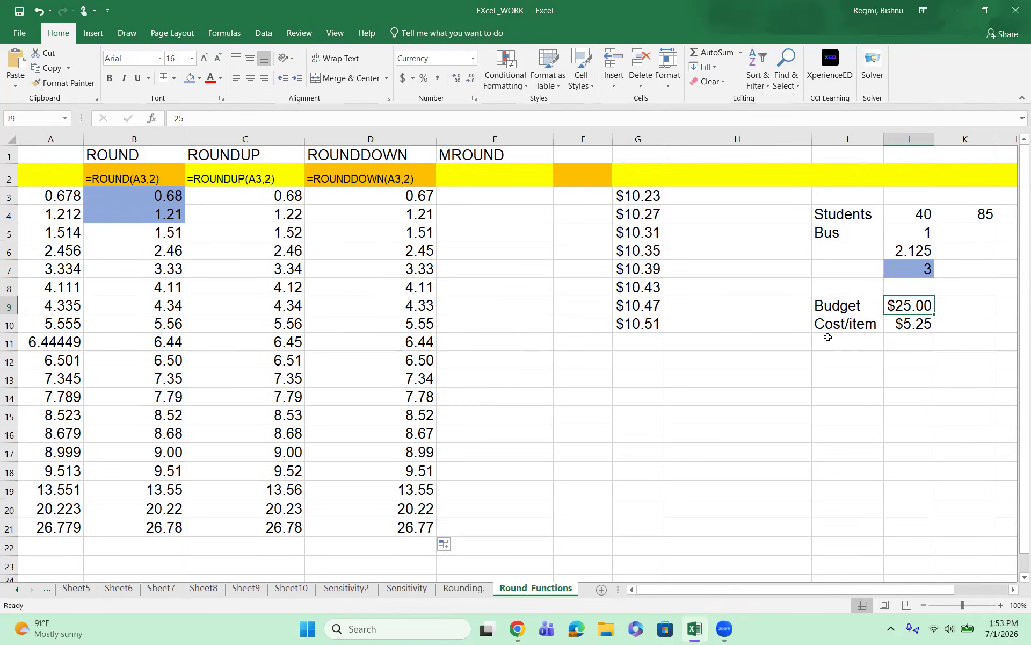
pyautogui.moveTo(826, 327); pyautogui.dragTo(894, 326)
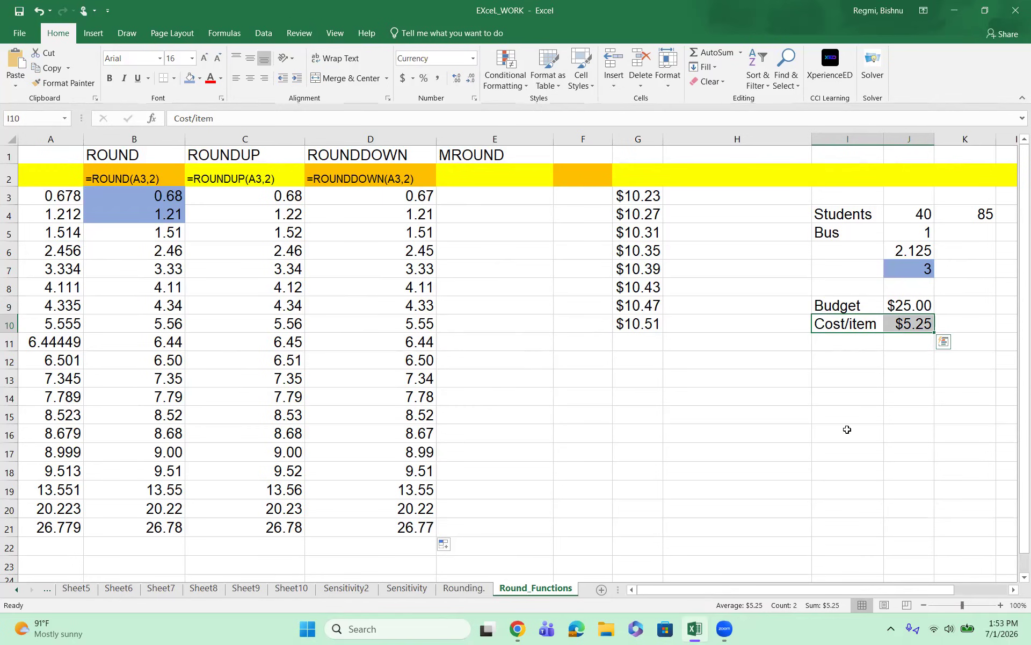
pyautogui.click(899, 345)
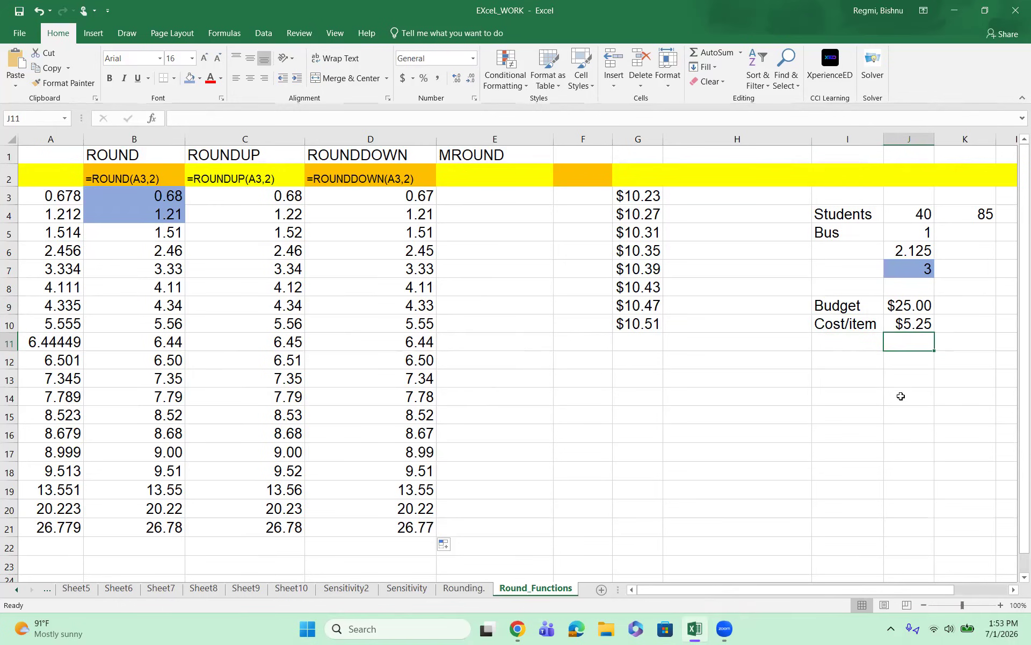
pyautogui.write('=')
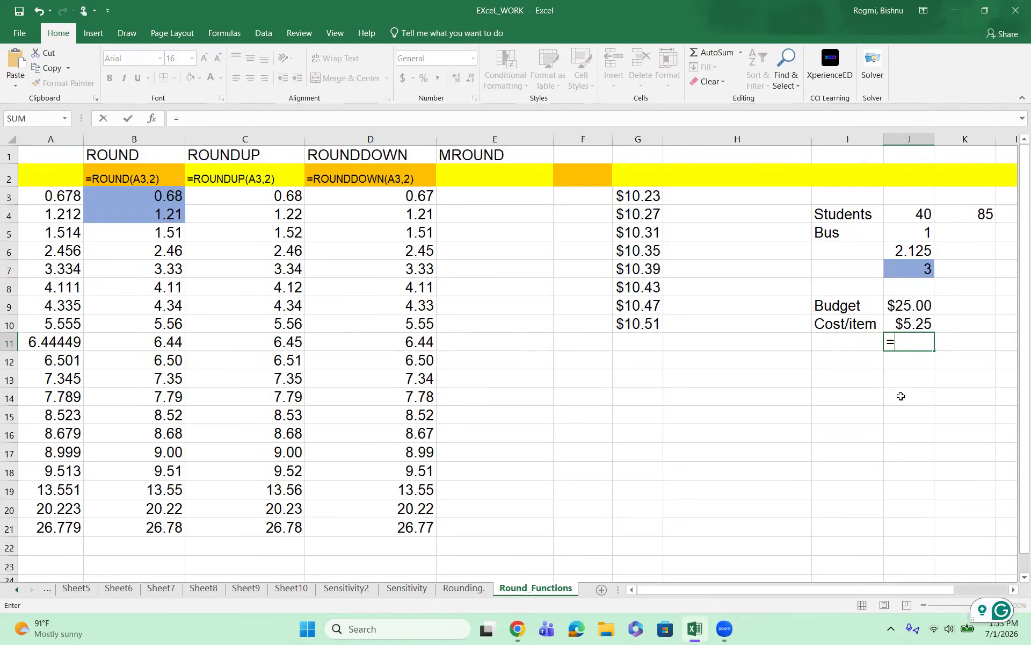
pyautogui.click(904, 314)
pyautogui.write('/')
pyautogui.click(908, 326)
pyautogui.press('Return')
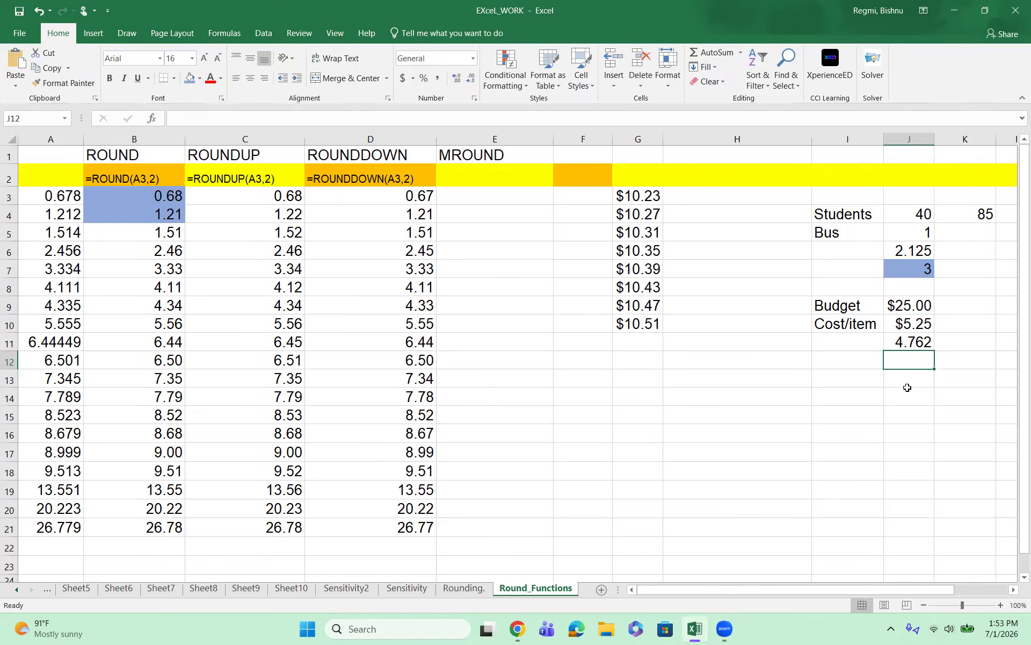
# Step: Try to round the affordable item count down in cell J12 with =ROUNDOWN(J11,0)
pyautogui.write('=')
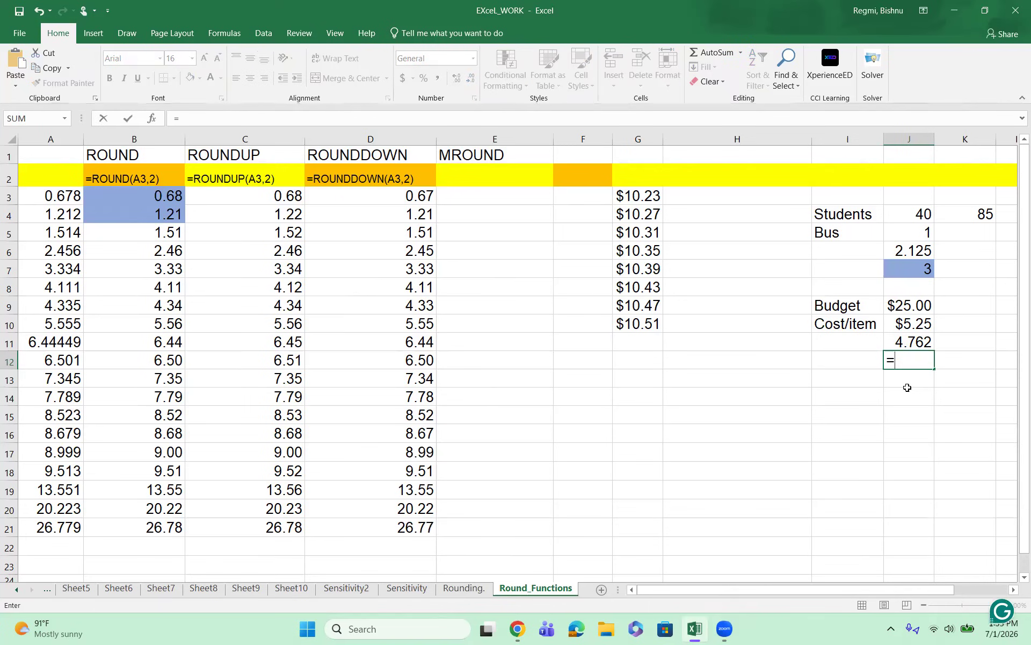
pyautogui.write('ROUNDWON')
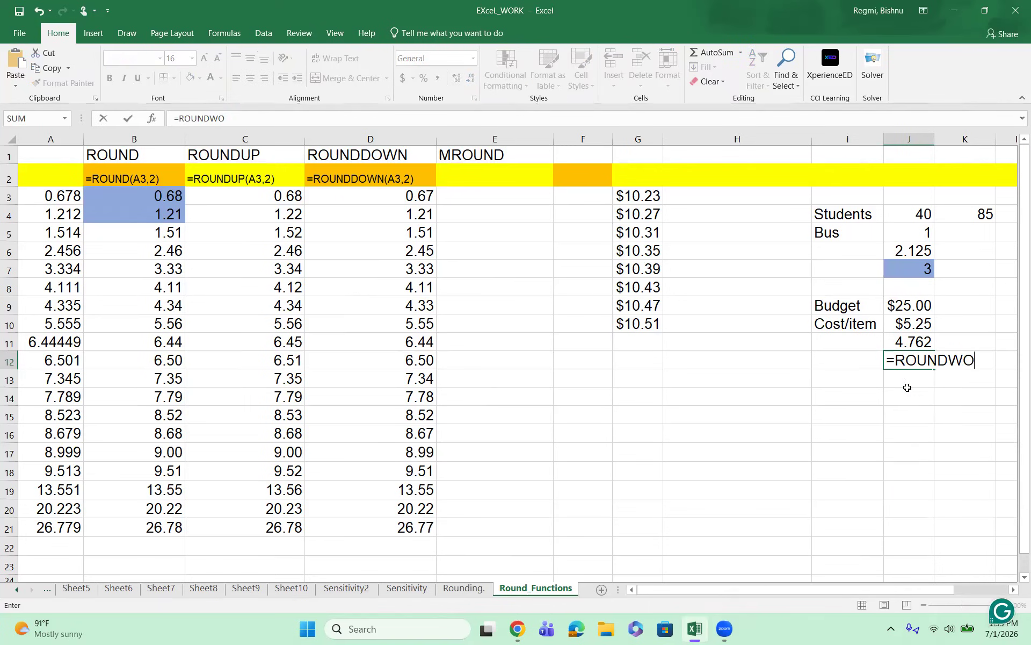
pyautogui.press('BackSpace')
pyautogui.press('BackSpace')
pyautogui.press('BackSpace')
pyautogui.write('OWN')
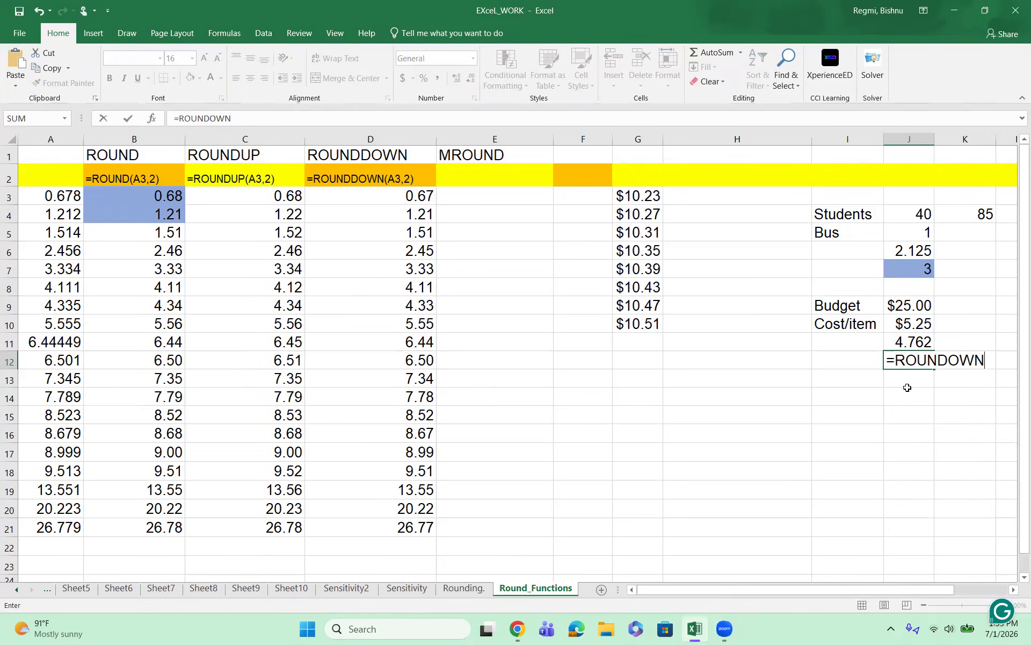
pyautogui.write('(')
pyautogui.click(908, 344)
pyautogui.write(',0')
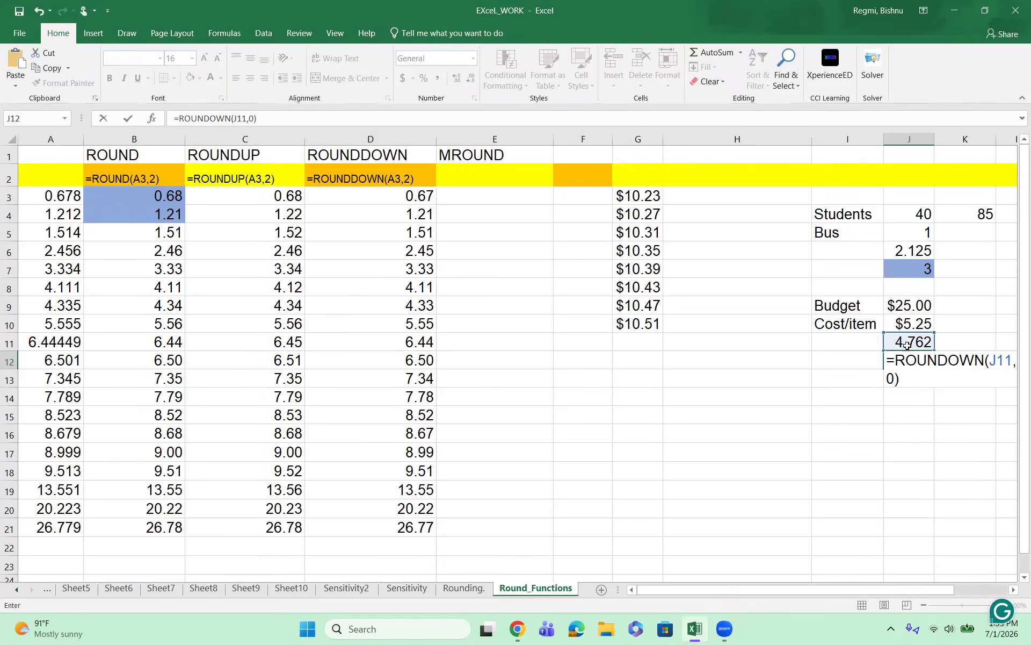
pyautogui.write(')')
pyautogui.press('Return')
pyautogui.press('Up')
pyautogui.press('Up')
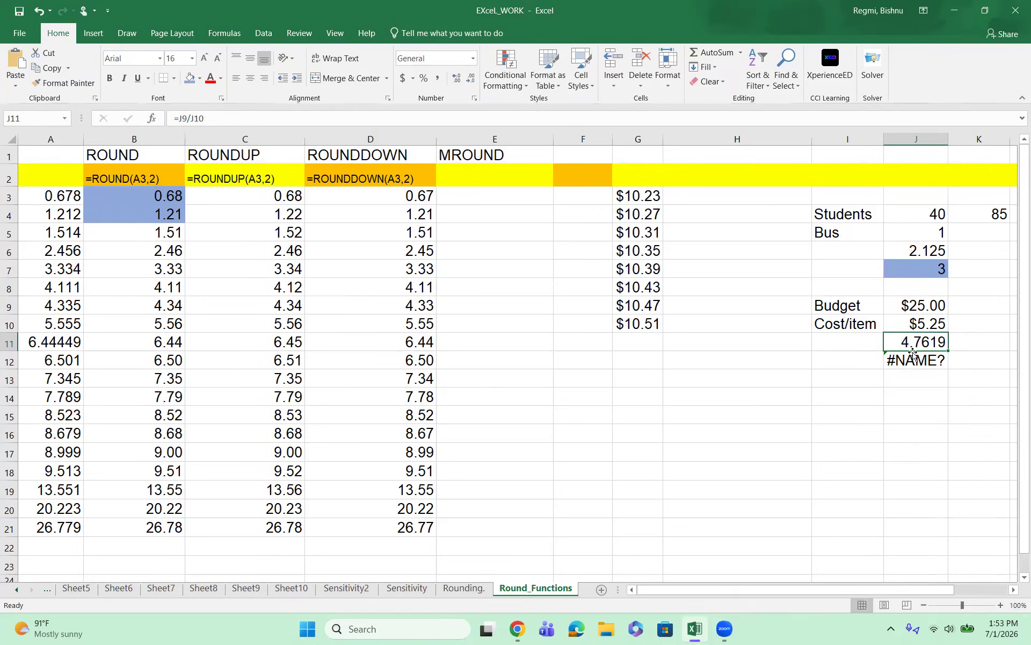
# Step: Replace the formula in cell J12 with =ROUNDDOWN(J11,0) and shade that cell blue
pyautogui.click(905, 361)
pyautogui.write('=')
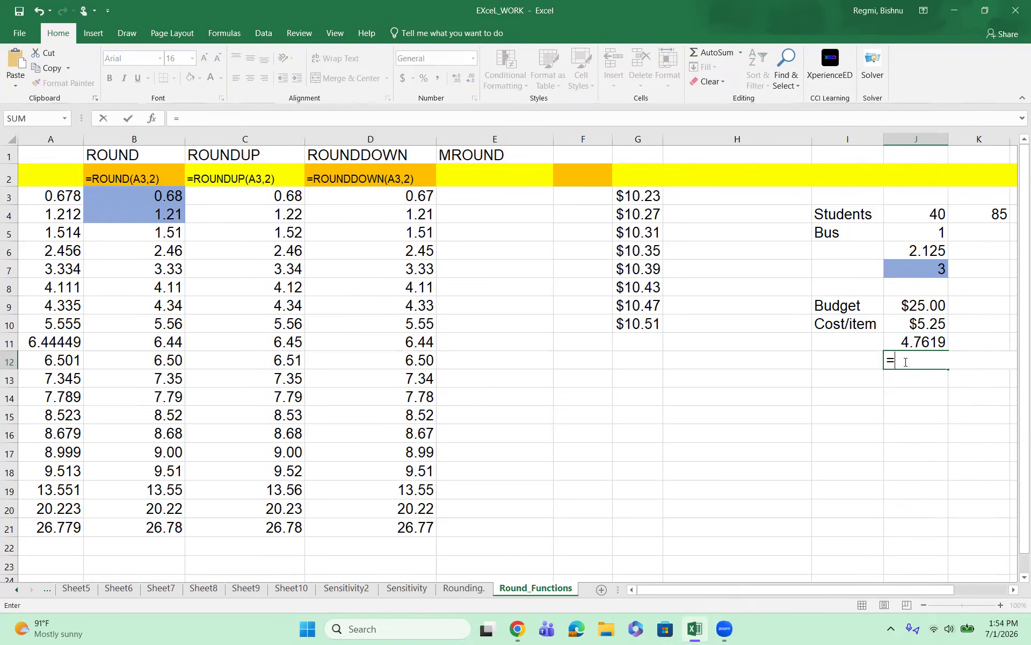
pyautogui.write('ROUNDDOWN(')
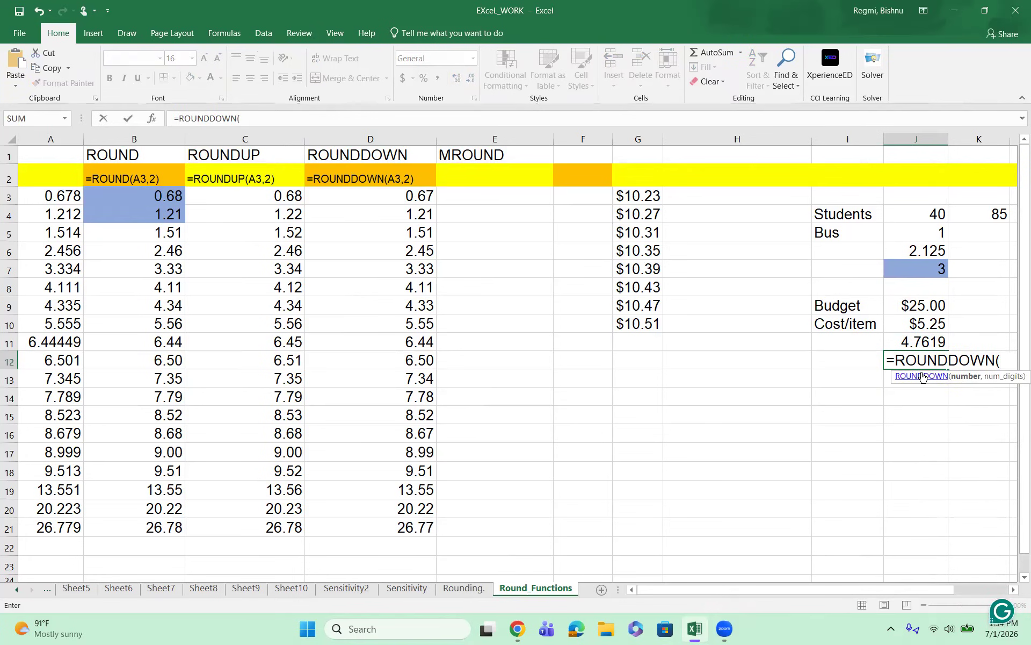
pyautogui.doubleClick(919, 376)
pyautogui.click(916, 342)
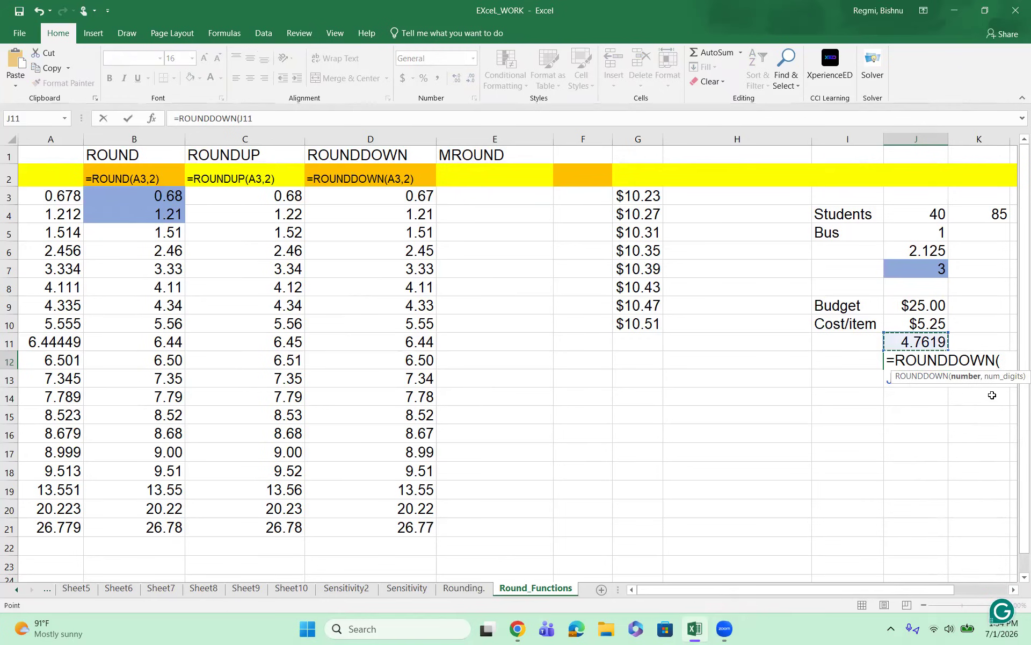
pyautogui.write(',0)')
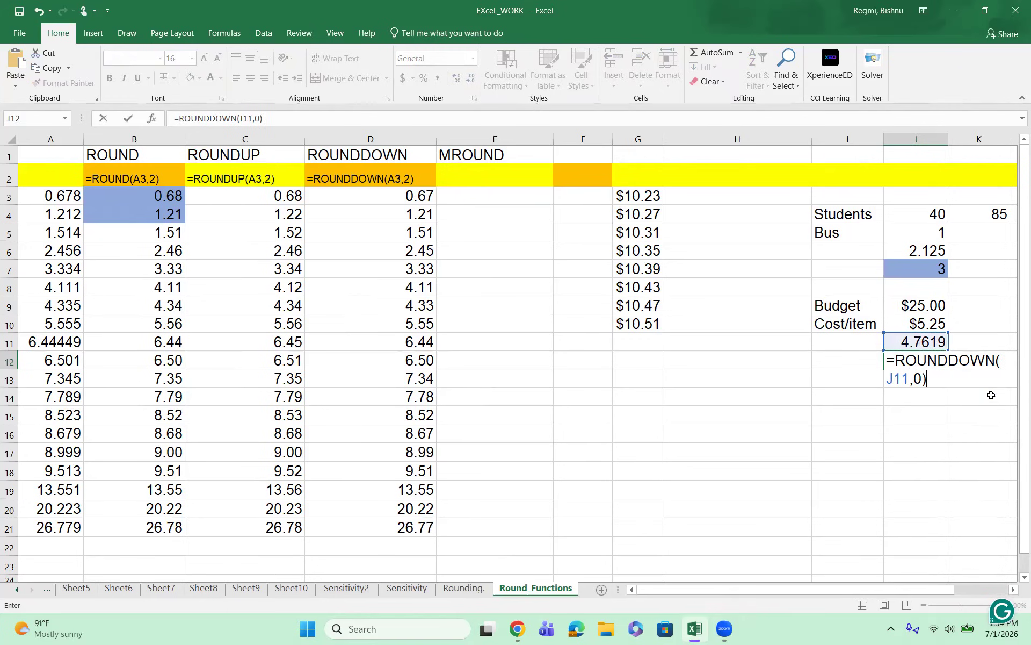
pyautogui.press('Return')
pyautogui.click(931, 359)
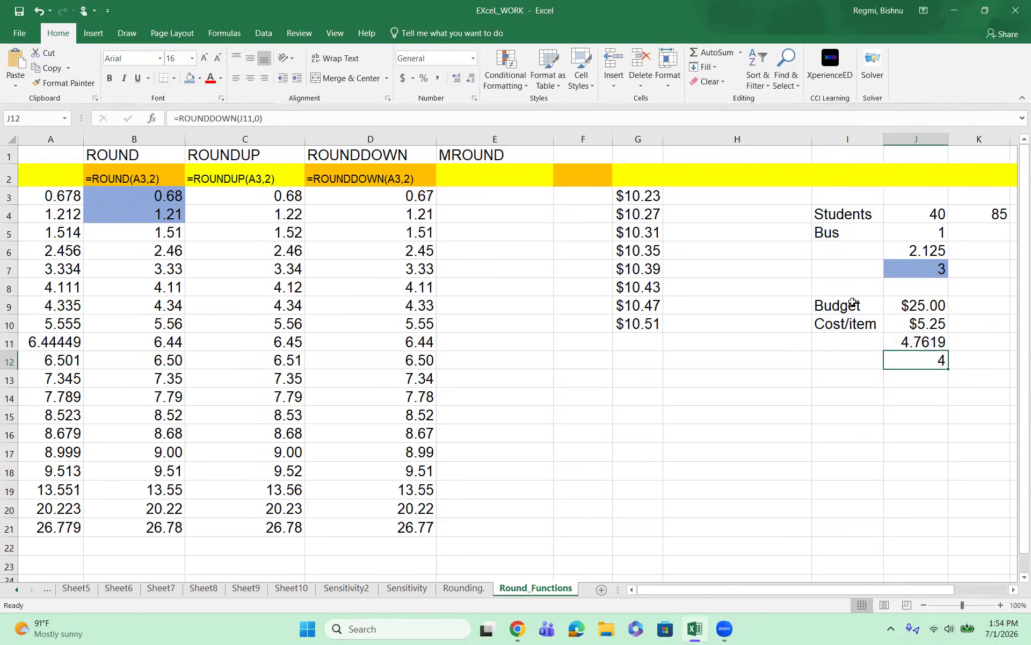
pyautogui.click(187, 83)
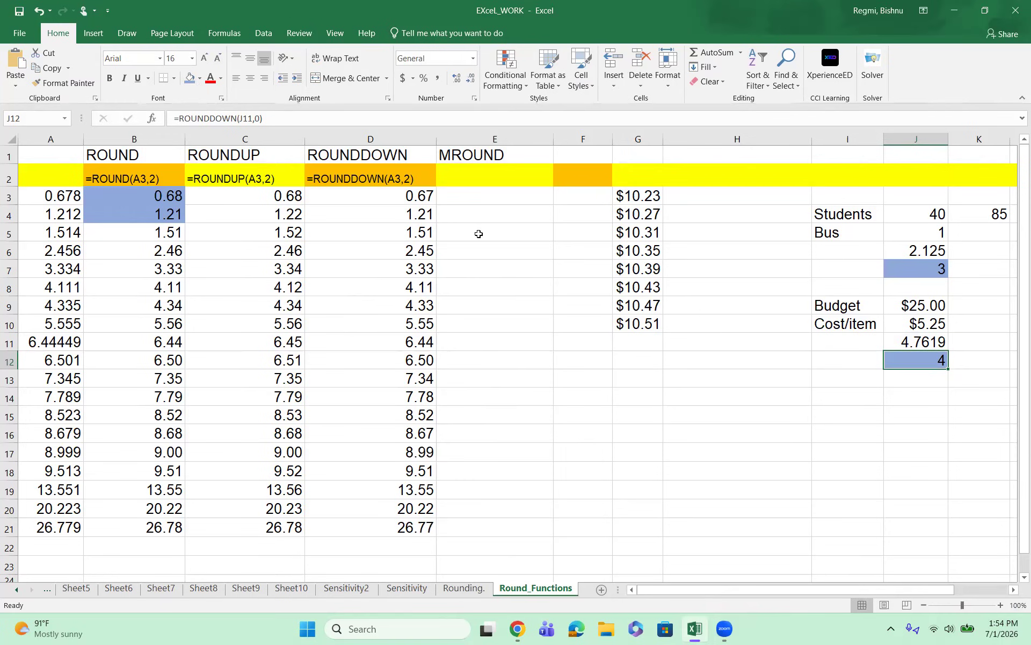
# Step: Round A3 to the nearest multiple of 2 in cell E3 with =MROUND(A3,2) and fill the formula down through E21
pyautogui.click(463, 193)
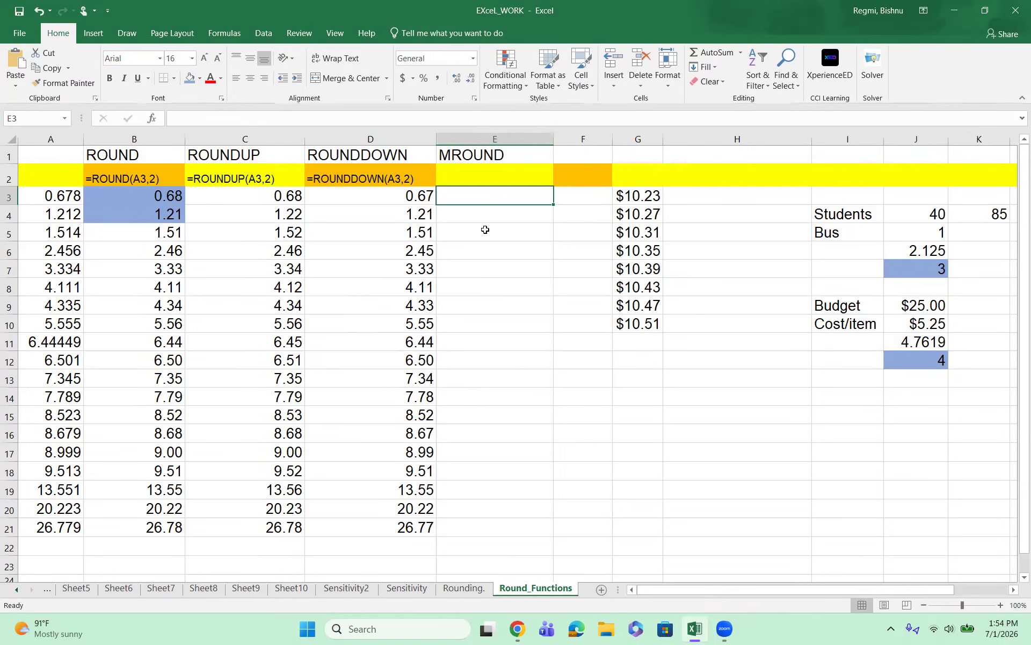
pyautogui.write('=M')
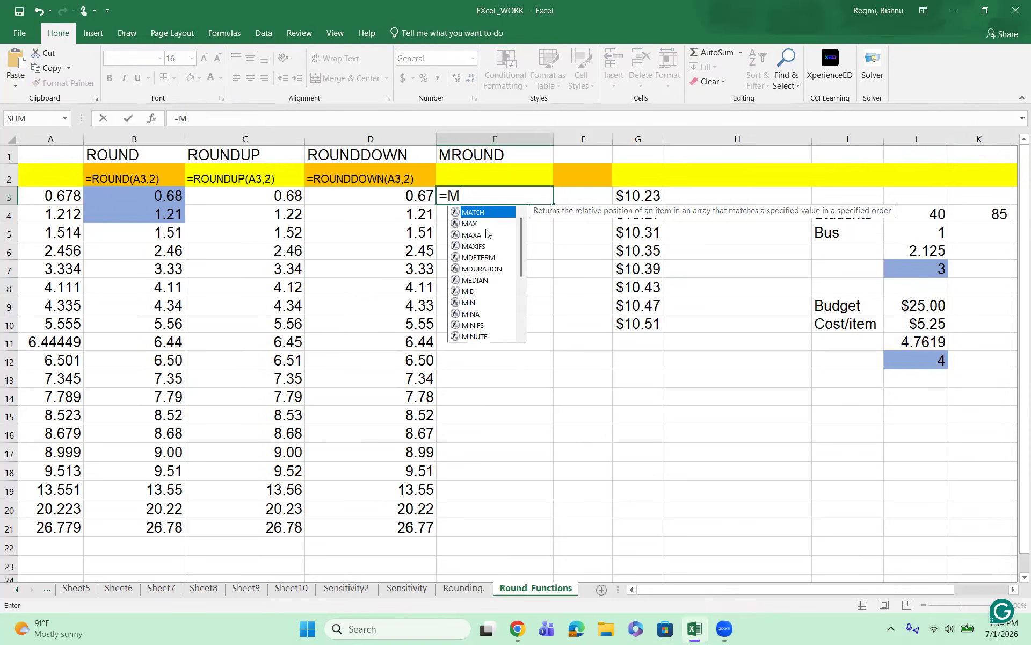
pyautogui.write('ROUND(')
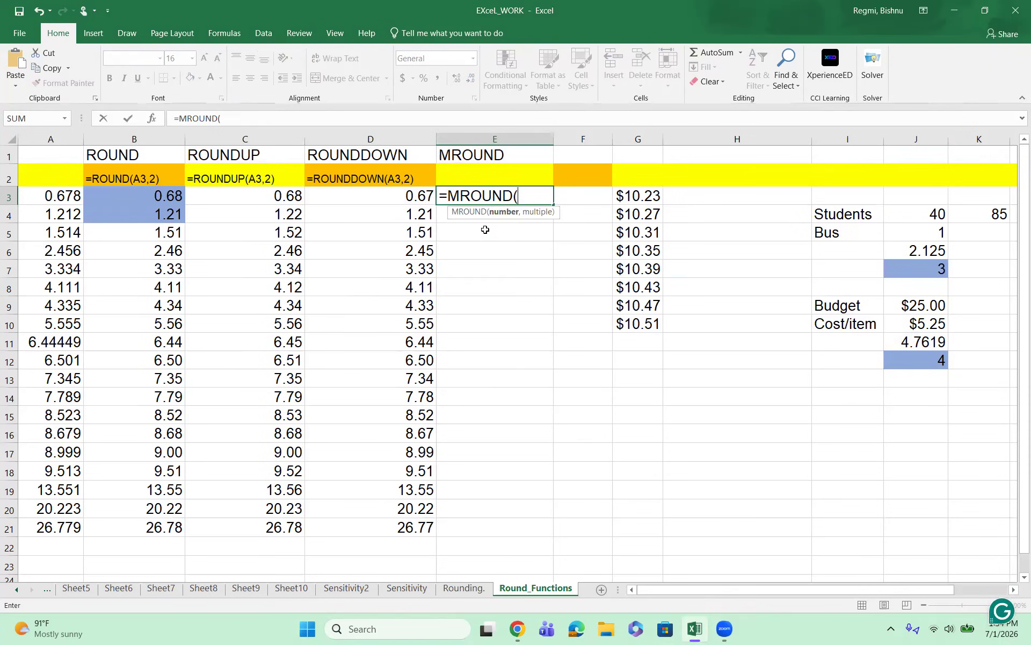
pyautogui.click(74, 201)
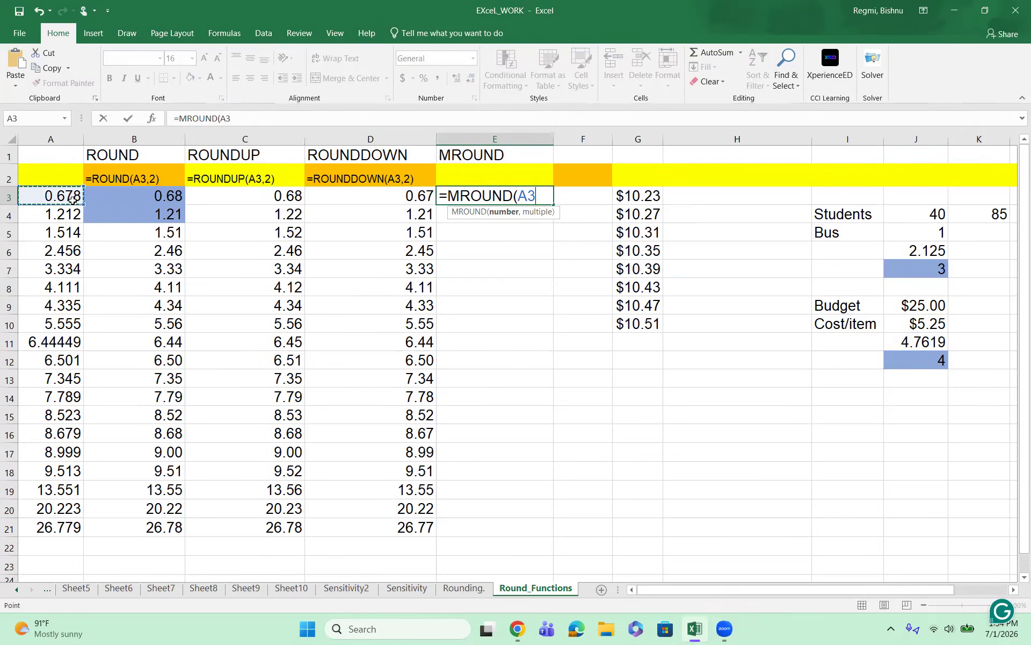
pyautogui.write(',')
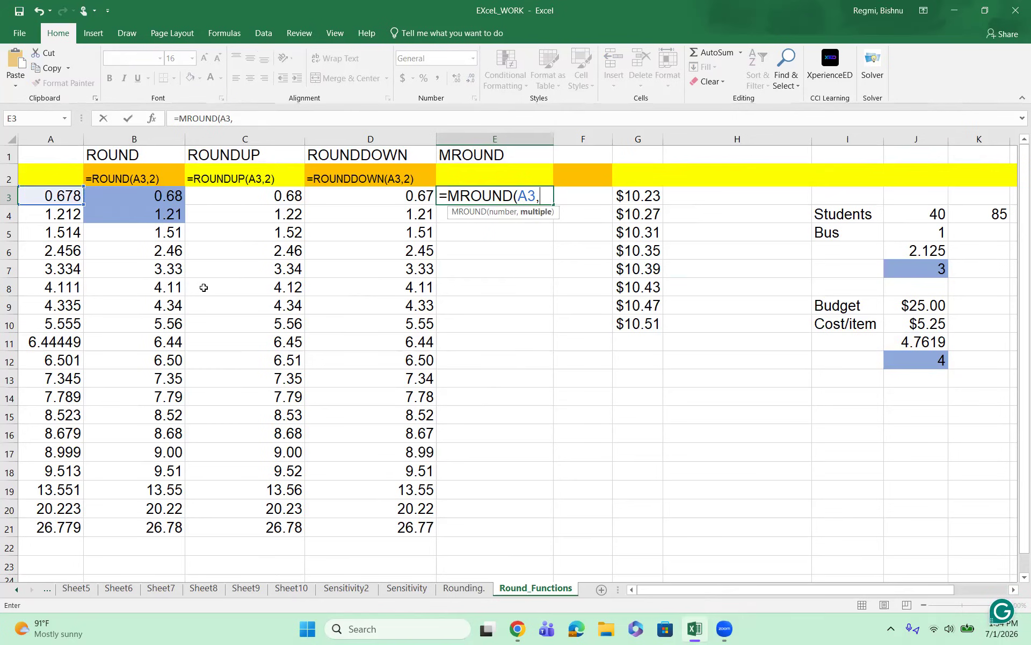
pyautogui.write('2)')
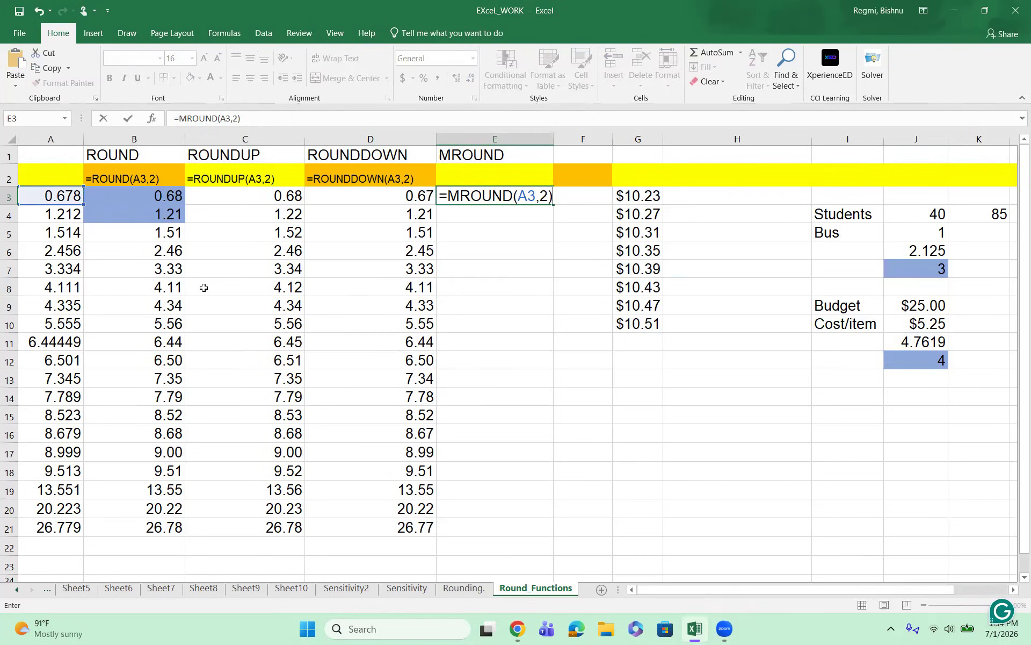
pyautogui.press('Return')
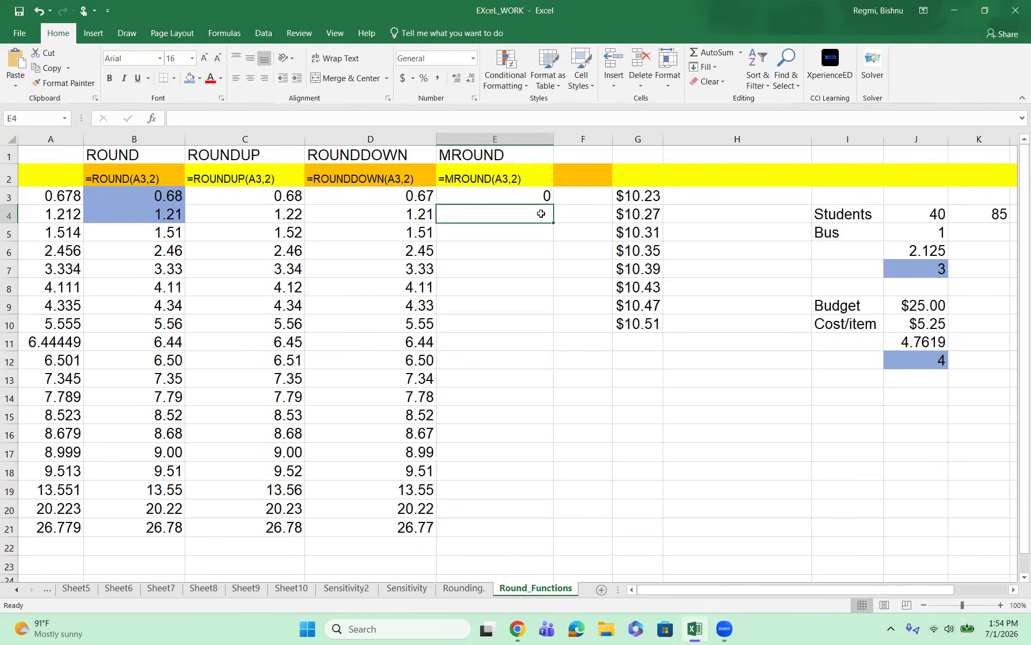
pyautogui.click(519, 194)
pyautogui.moveTo(554, 207); pyautogui.dragTo(565, 543)
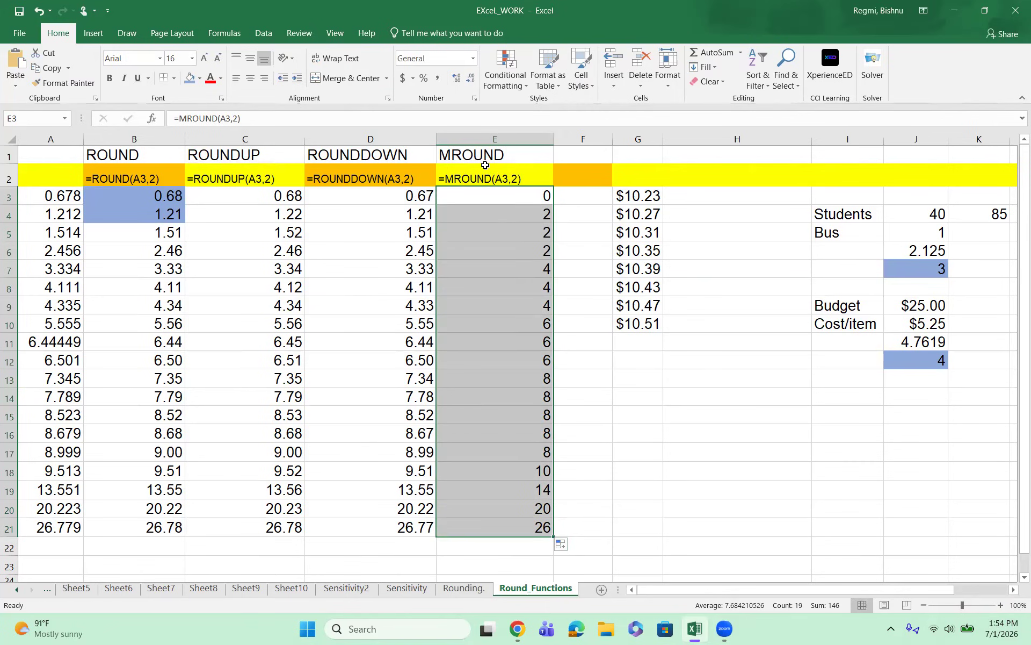
# Step: Inspect the formula behind the label in cell E2 under the MROUND heading
pyautogui.click(513, 178)
pyautogui.doubleClick(515, 179)
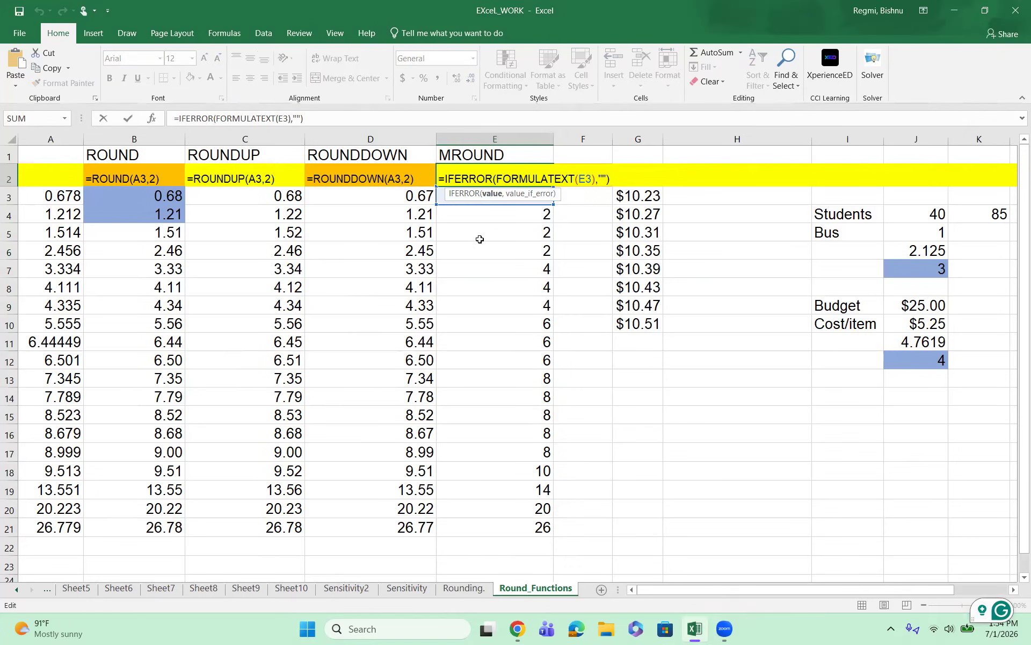
pyautogui.press('Return')
# Step: Try to re-enter the MROUND formula for A3 in cell E3
pyautogui.click(472, 203)
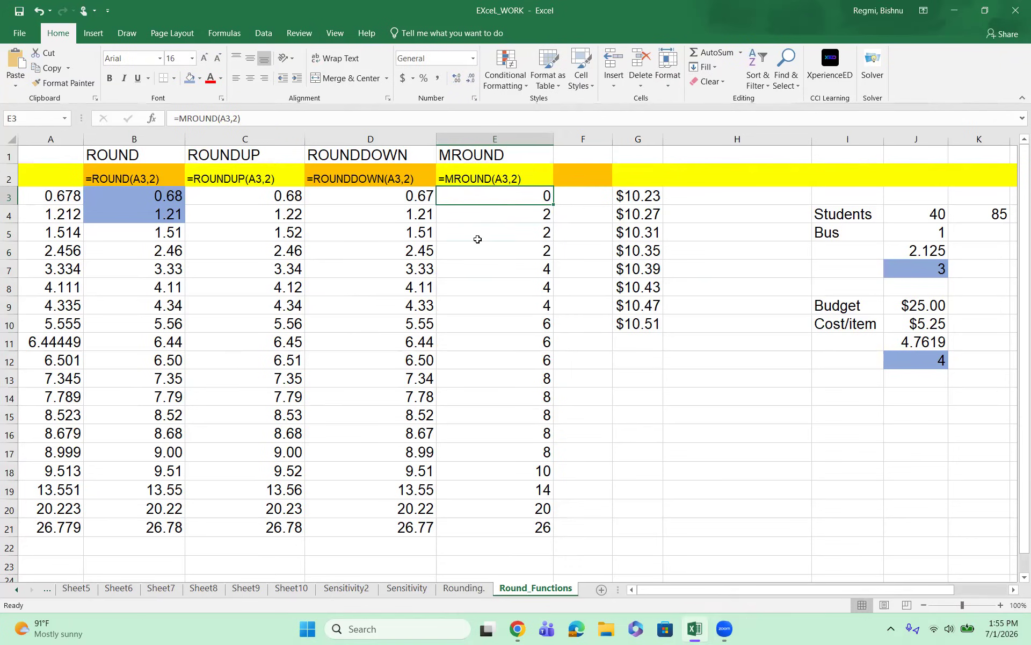
pyautogui.write('=M')
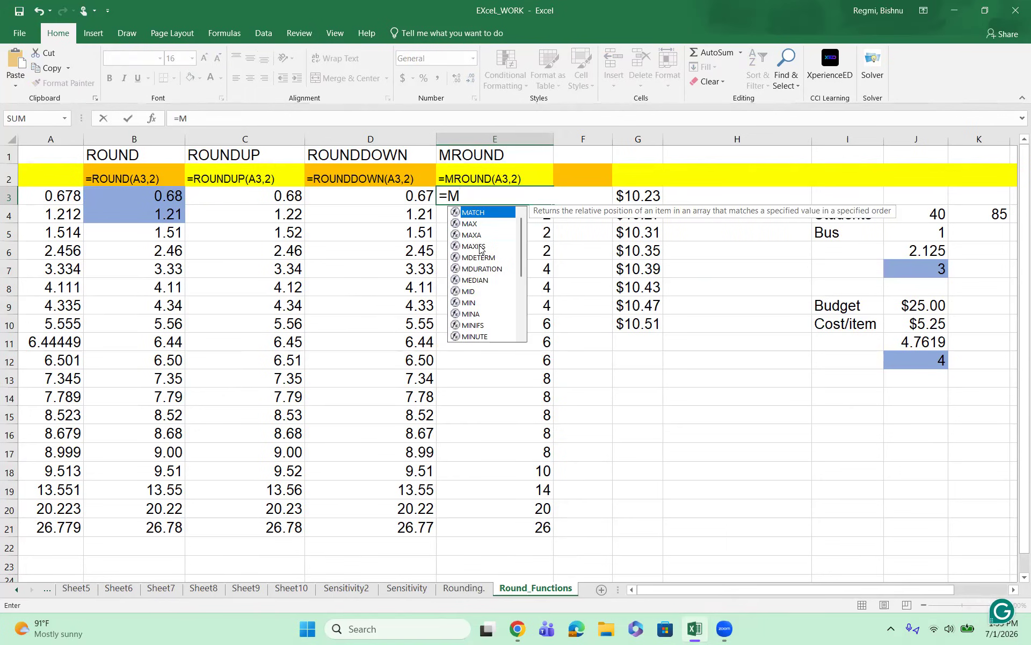
pyautogui.write('ROUND')
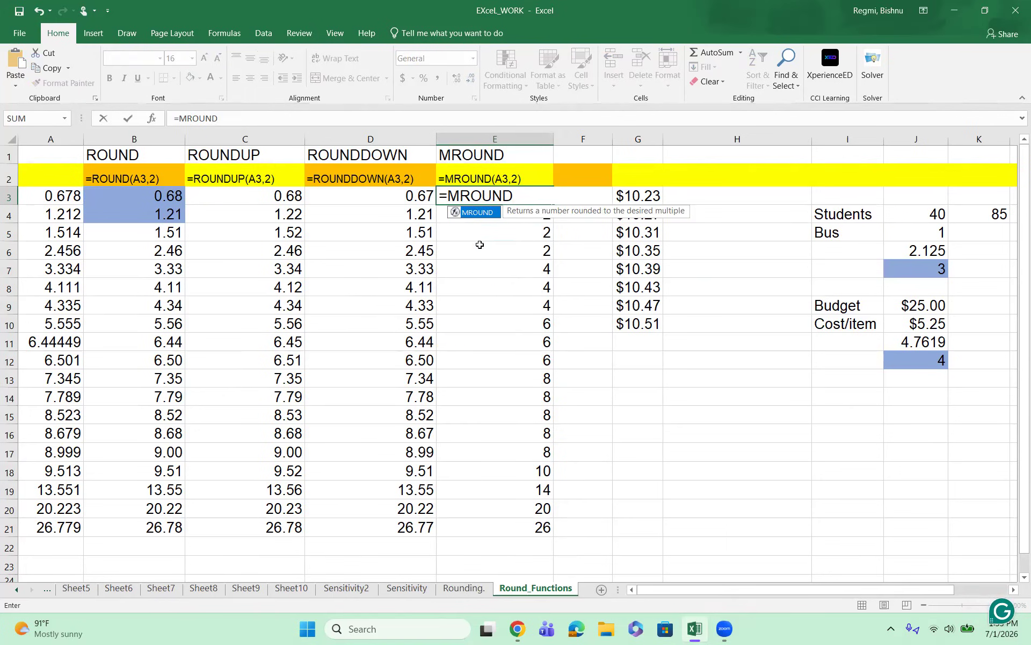
pyautogui.click(60, 196)
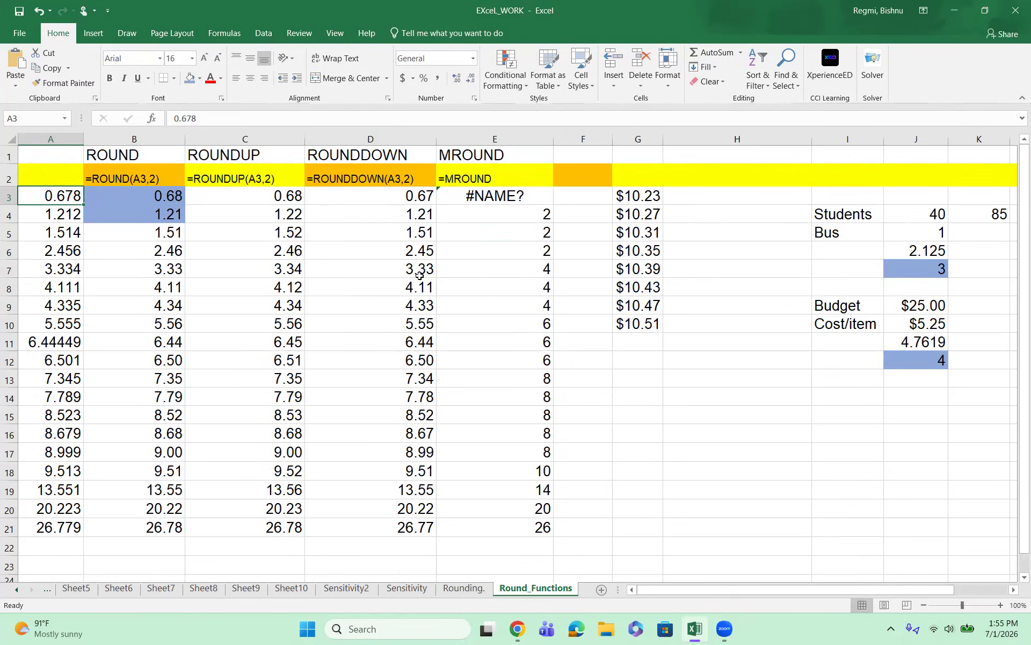
# Step: Replace the content of cell E3 with =MROUND(A3,5) to round A3 to the nearest multiple of 5
pyautogui.click(489, 203)
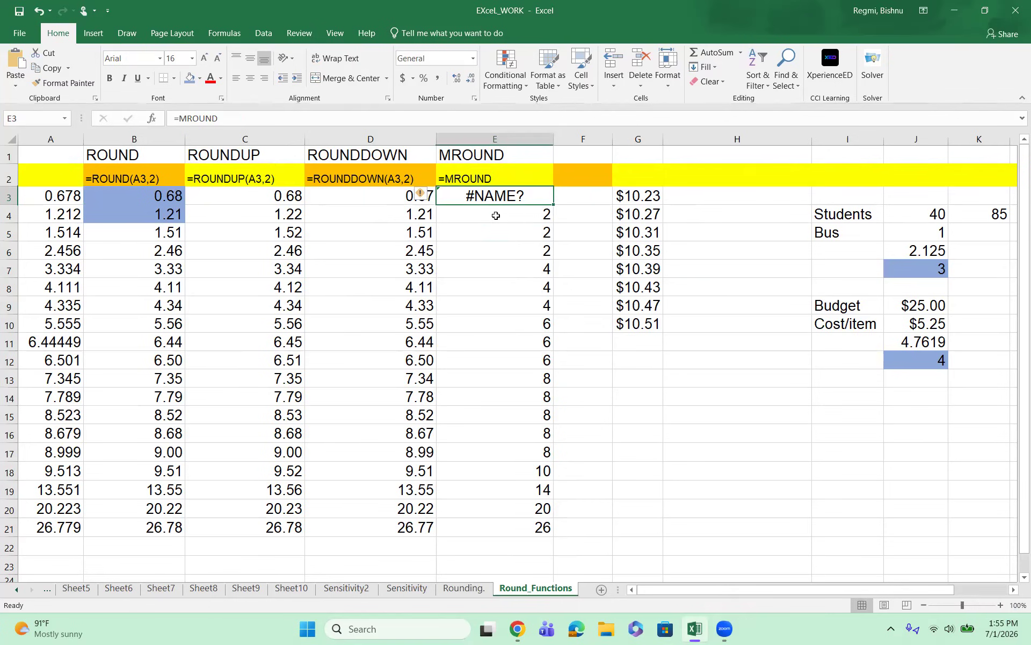
pyautogui.press('BackSpace')
pyautogui.write('=')
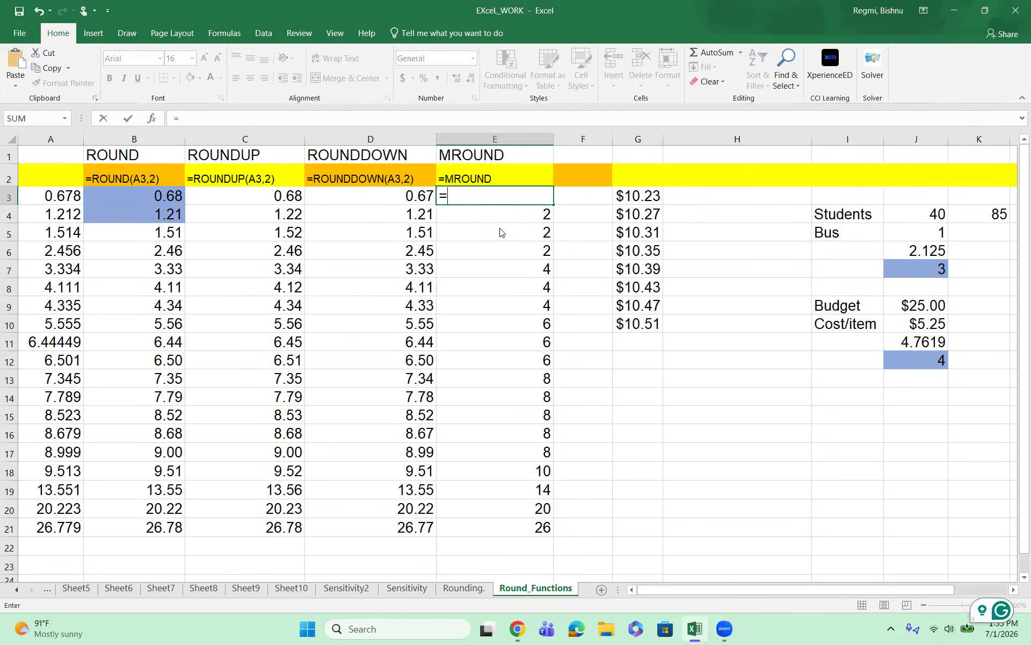
pyautogui.write('MROUND(')
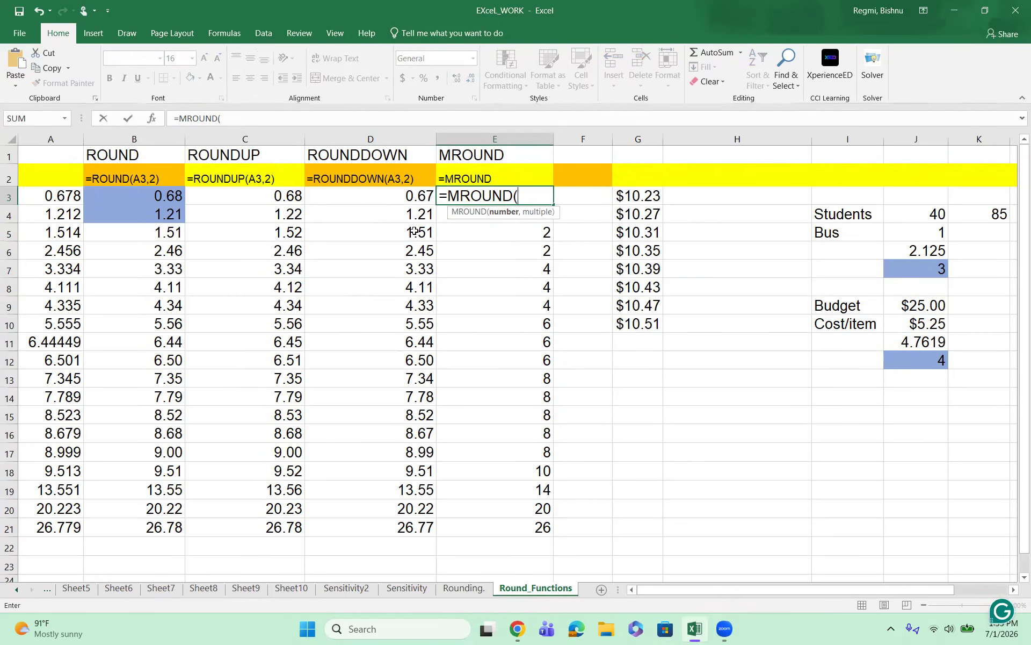
pyautogui.click(51, 200)
pyautogui.write(',')
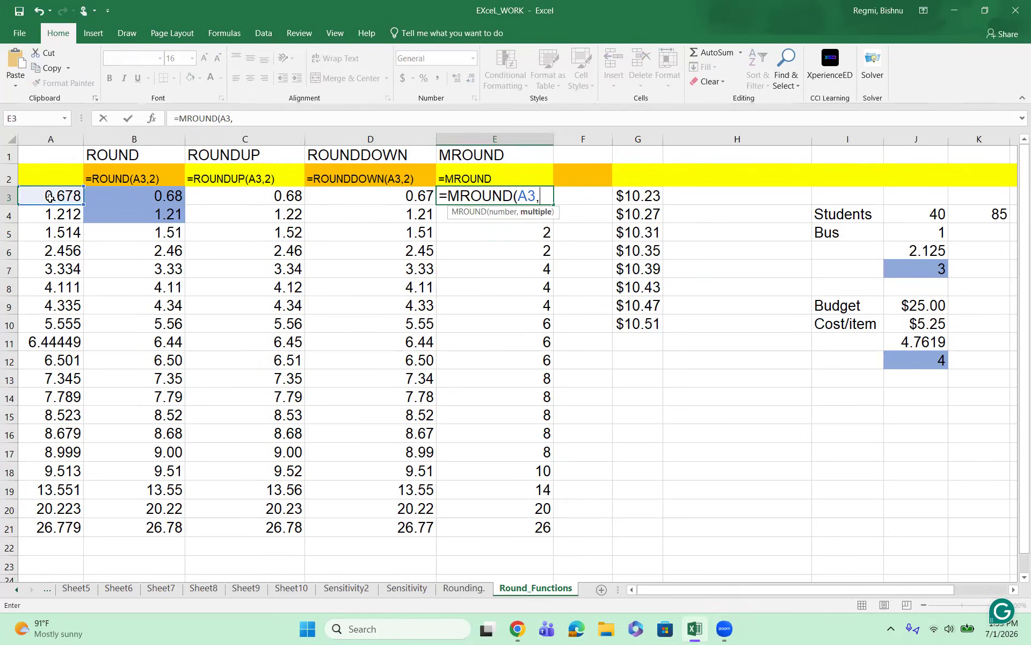
pyautogui.write('5)')
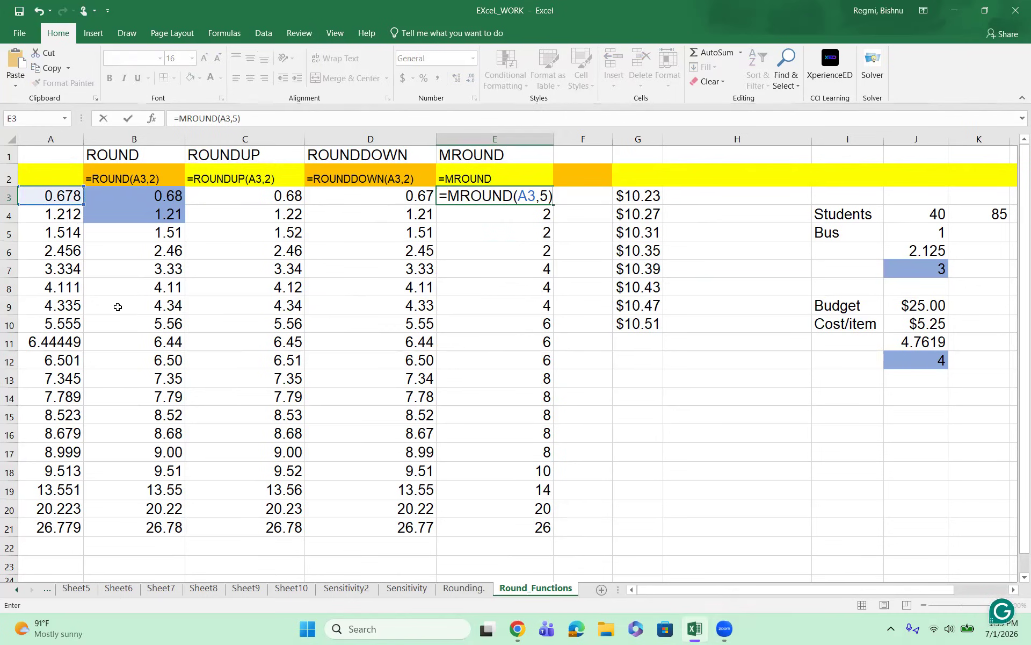
pyautogui.press('Return')
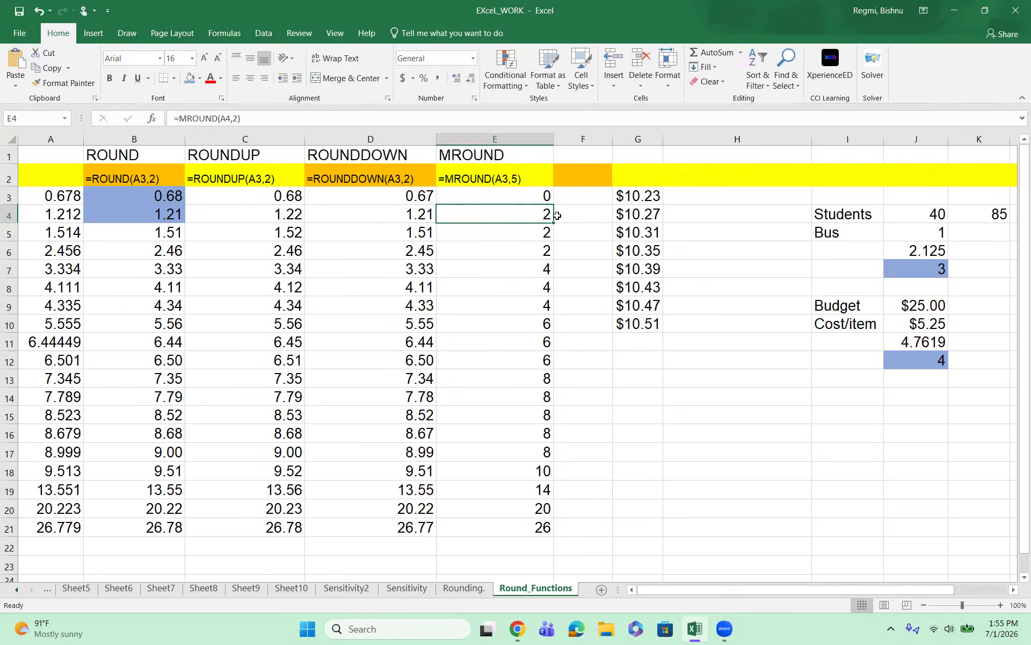
# Step: Fill the MROUND formula from E3 down through E21
pyautogui.click(544, 197)
pyautogui.moveTo(561, 214); pyautogui.dragTo(577, 473)
pyautogui.click(519, 190)
pyautogui.moveTo(554, 205); pyautogui.dragTo(561, 548)
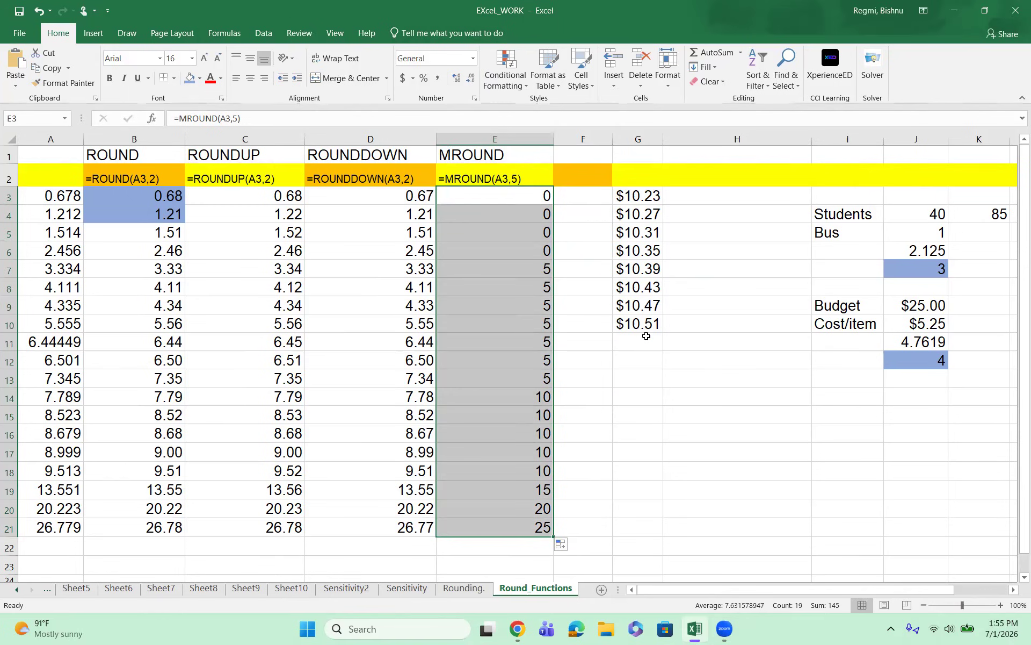
# Step: Go over the prices in G3:G10 and round the first one to the nearest five cents in cell H3 with =MROUND(G3,0.05)
pyautogui.moveTo(633, 196); pyautogui.dragTo(654, 320)
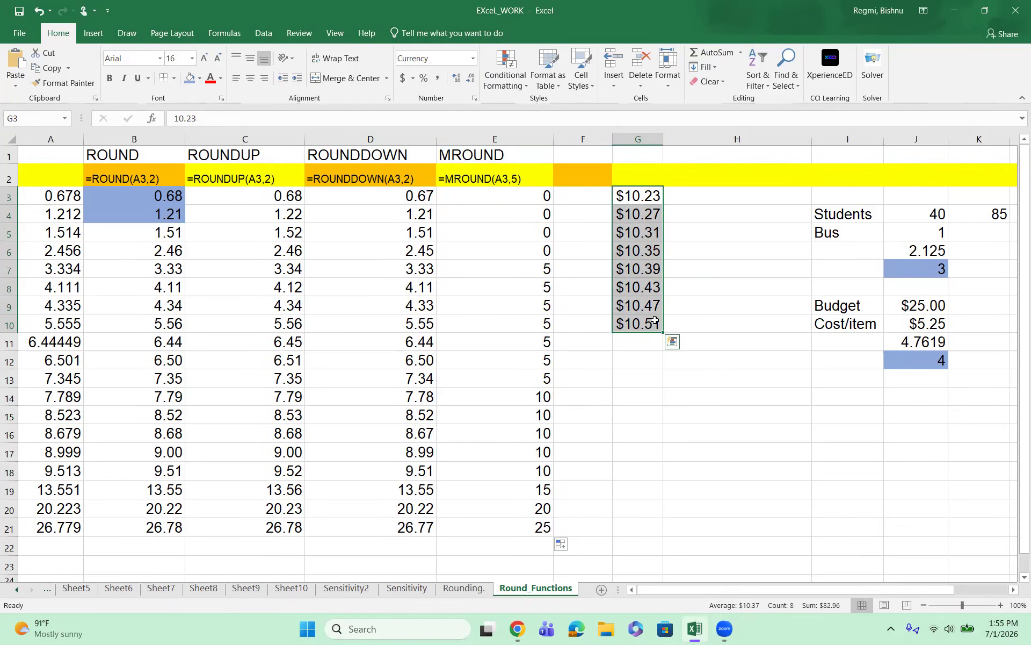
pyautogui.click(653, 374)
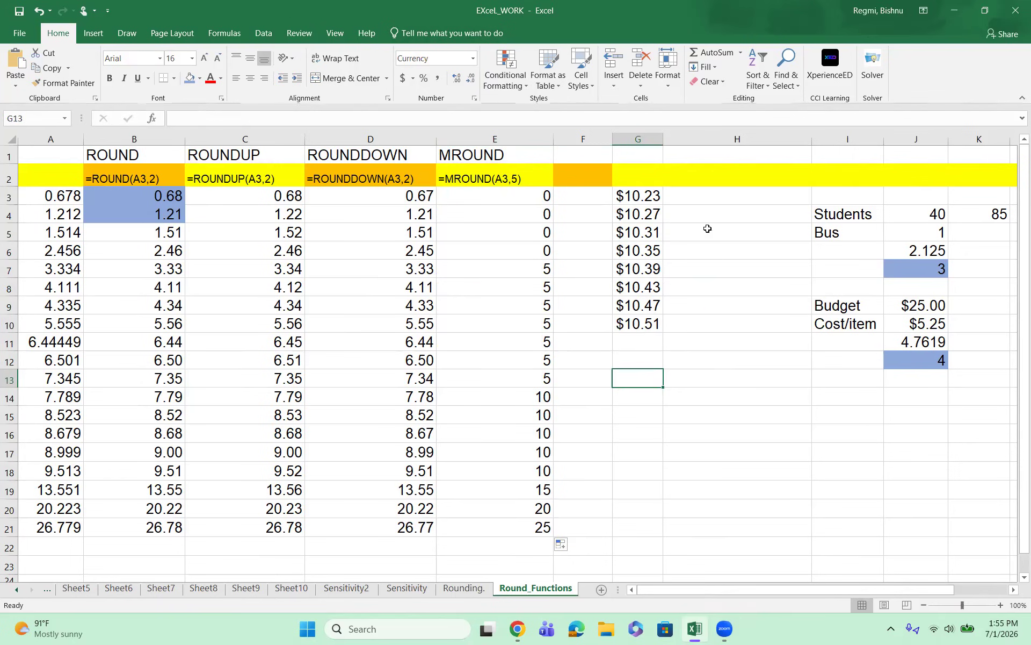
pyautogui.click(679, 197)
pyautogui.moveTo(629, 196); pyautogui.dragTo(640, 324)
pyautogui.click(637, 375)
pyautogui.click(681, 200)
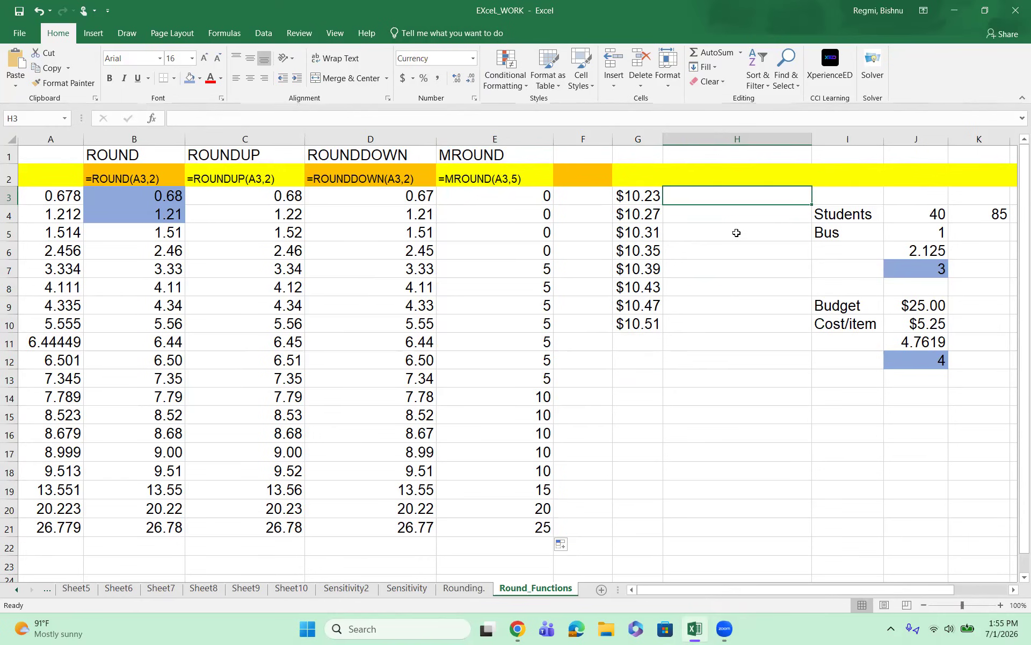
pyautogui.write('=MROUND(')
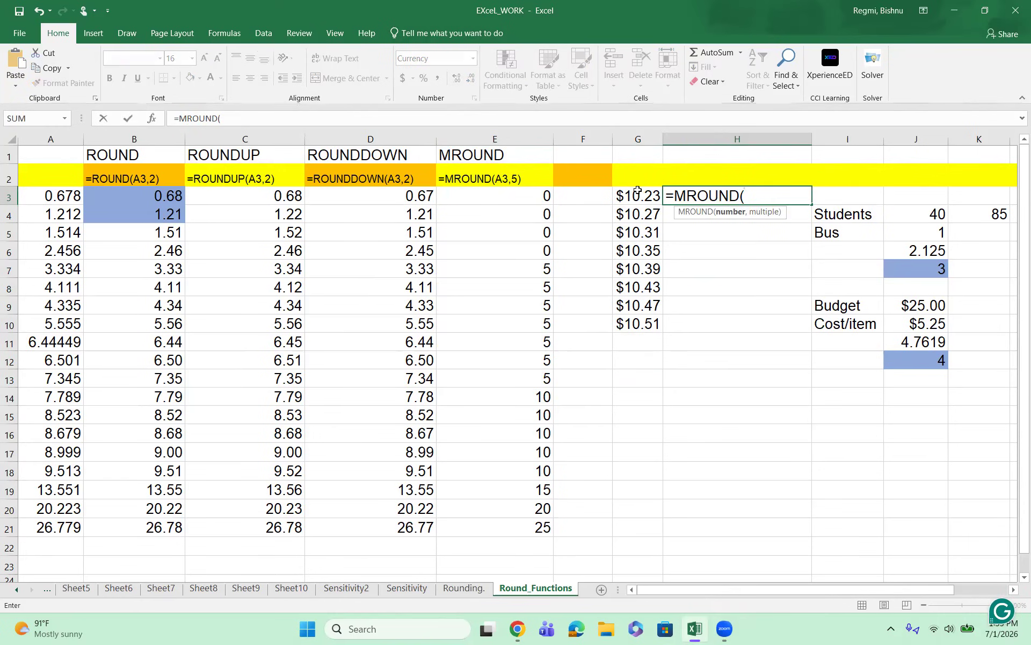
pyautogui.click(638, 190)
pyautogui.write(',0.05')
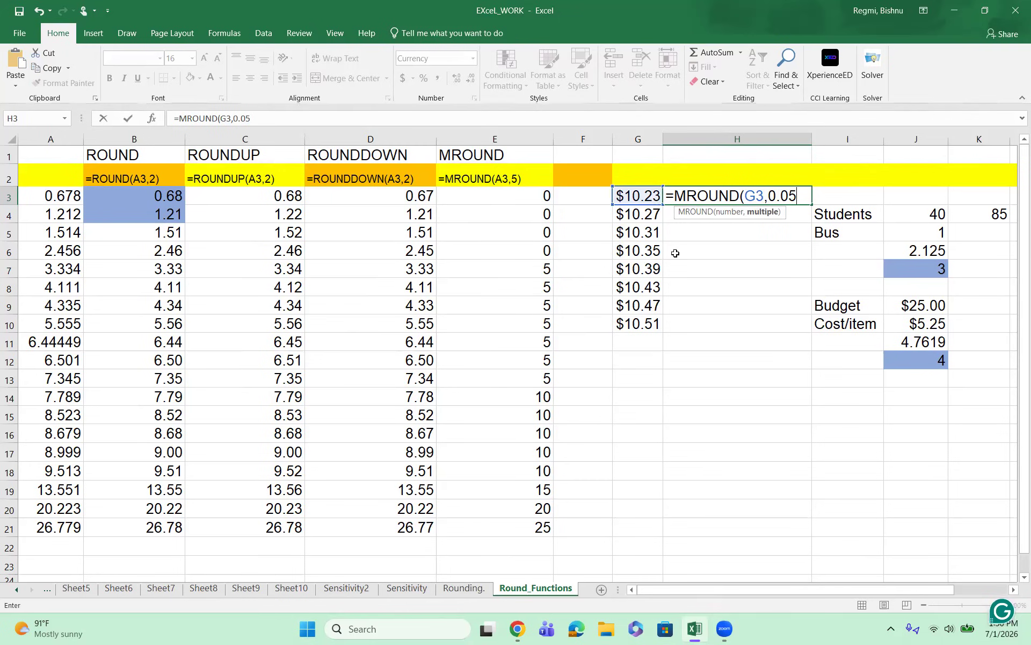
pyautogui.write(')')
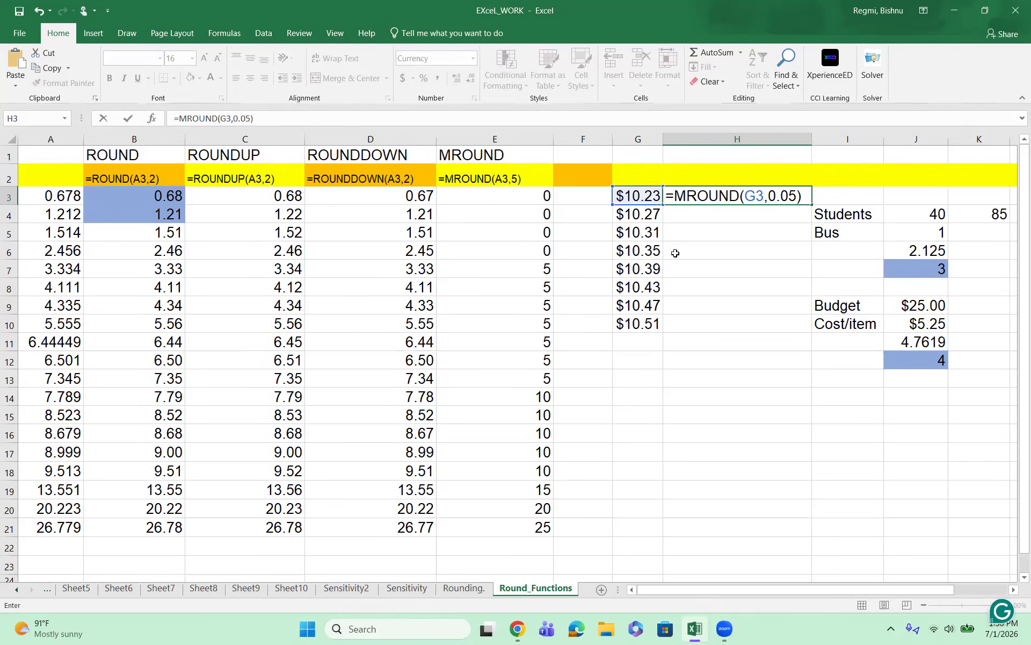
pyautogui.press('Return')
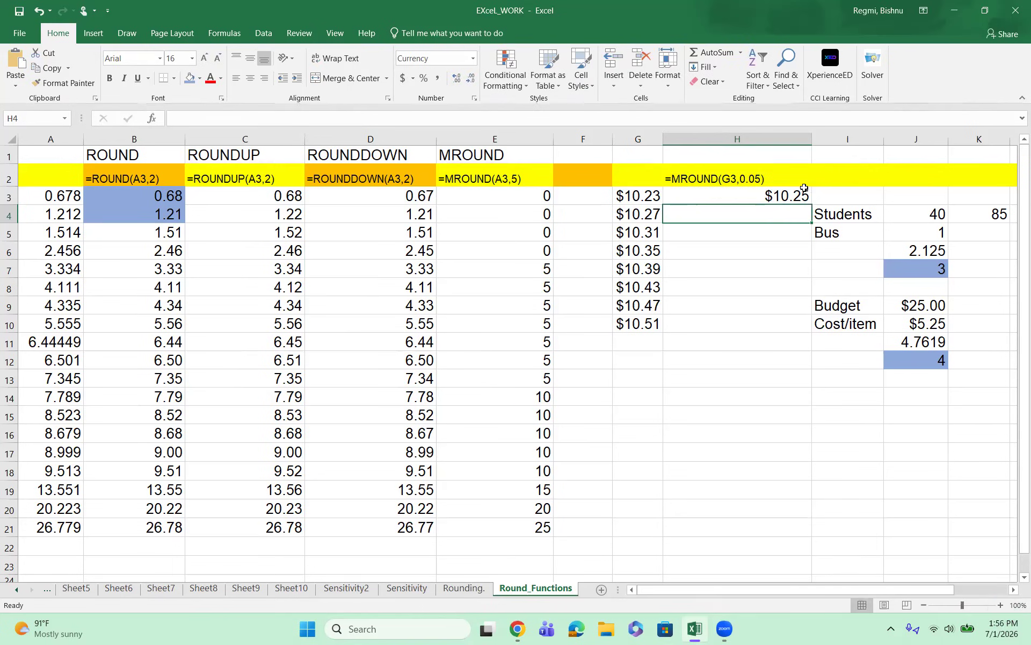
# Step: Fill the price-rounding formula from H3 down through H10
pyautogui.click(795, 194)
pyautogui.moveTo(811, 205); pyautogui.dragTo(811, 327)
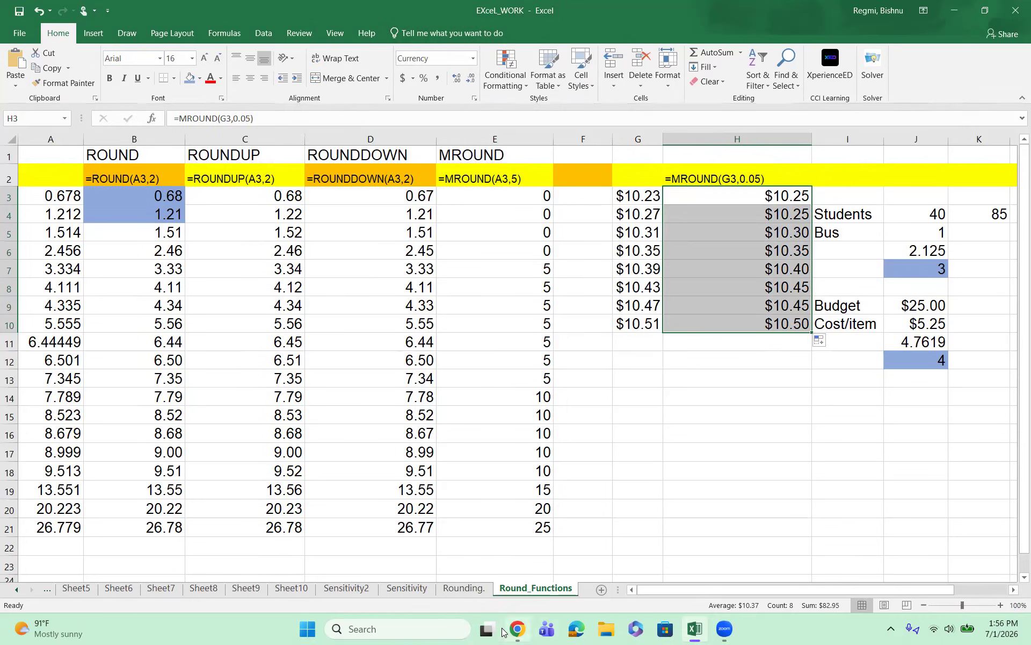
pyautogui.click(419, 617)
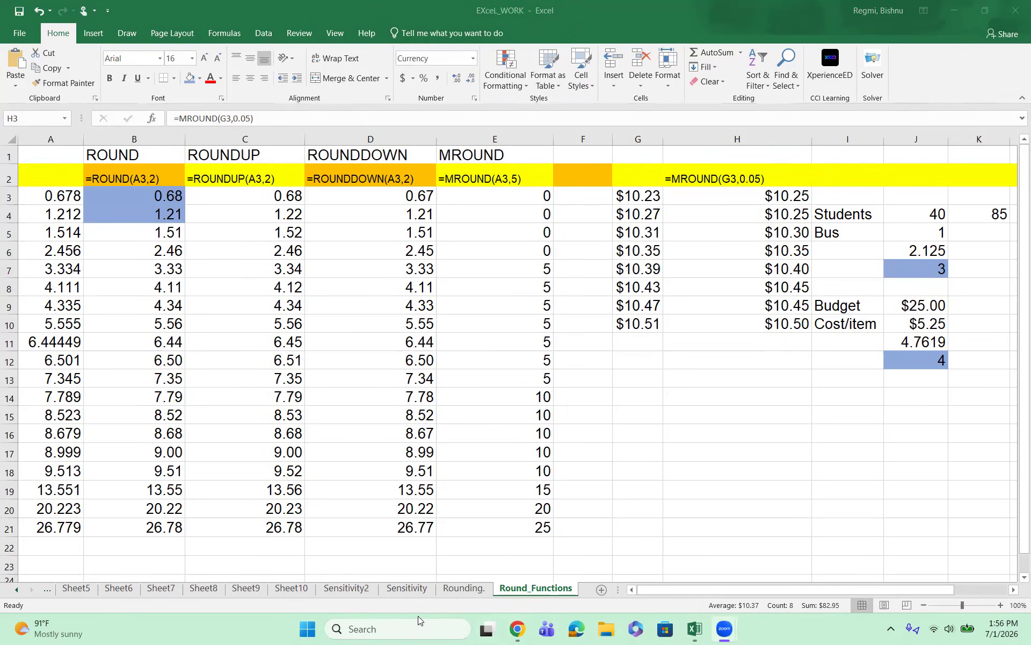